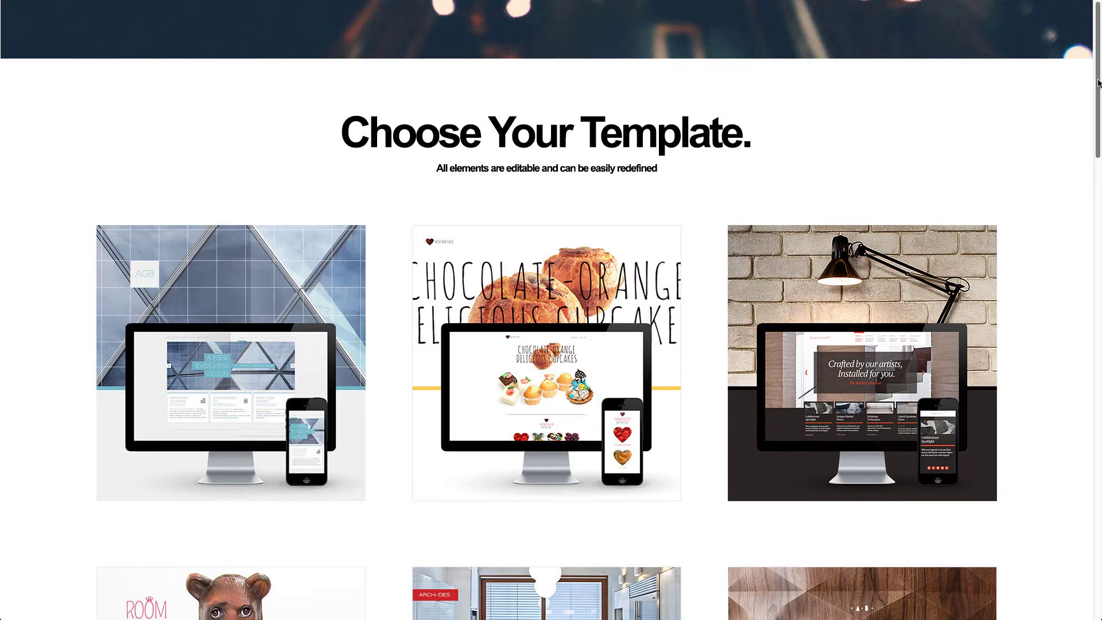
# - Scroll the template gallery and open the Toni/084 template for editing
pyautogui.moveTo(1099, 84); pyautogui.dragTo(1098, 276)
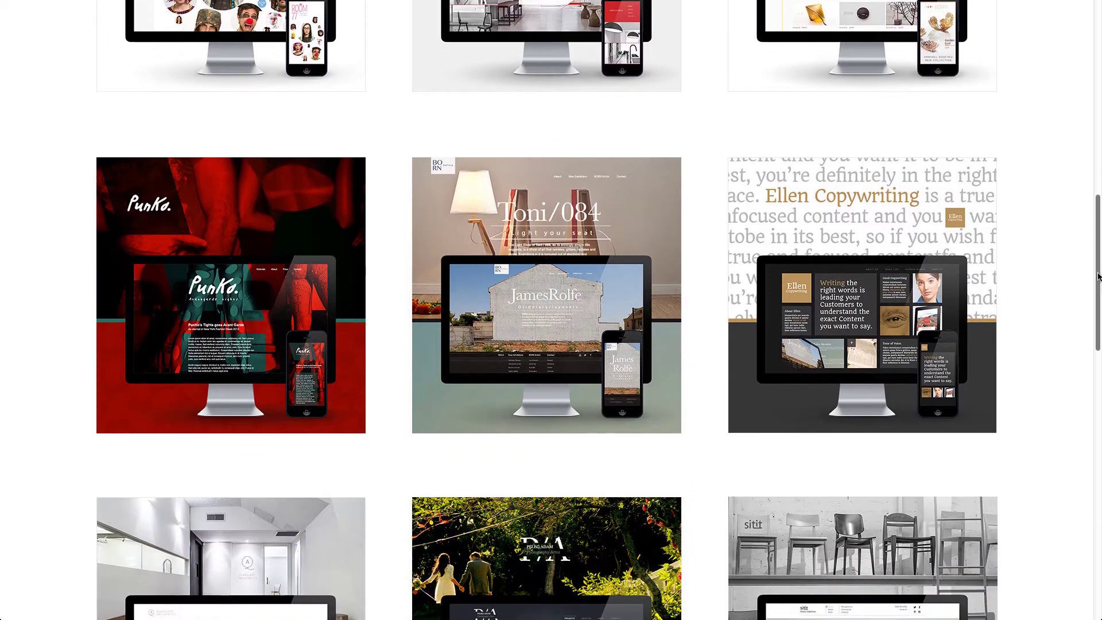
pyautogui.click(647, 278)
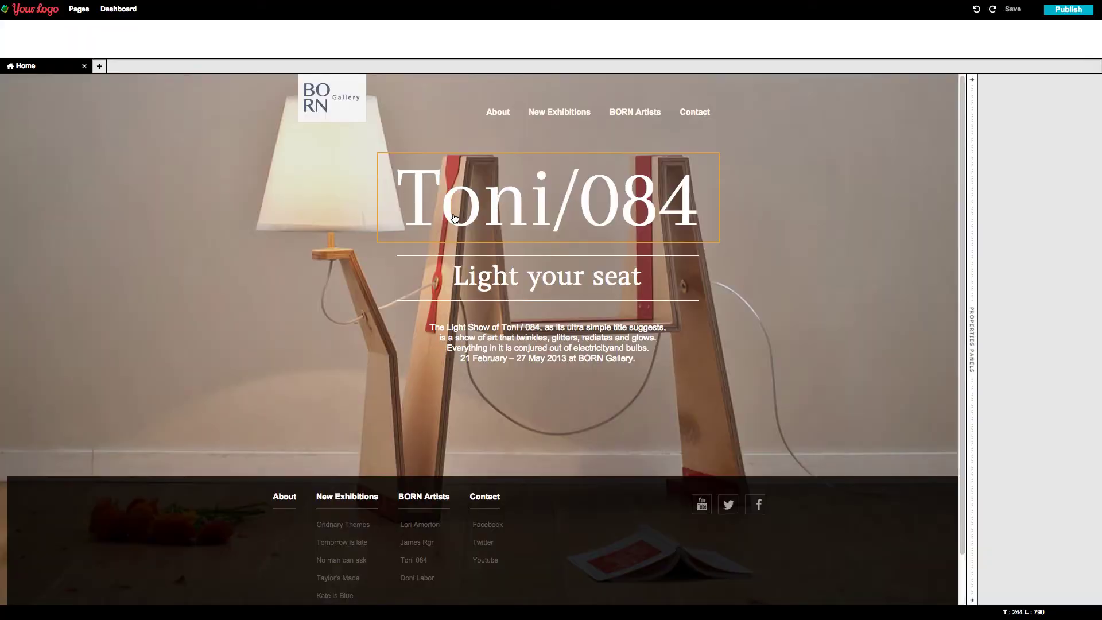
# - Retitle the Toni/084 site 'MarryA' and set its subtitle to '21-25 Sep 2015'
pyautogui.doubleClick(454, 219)
pyautogui.write('MarryA')
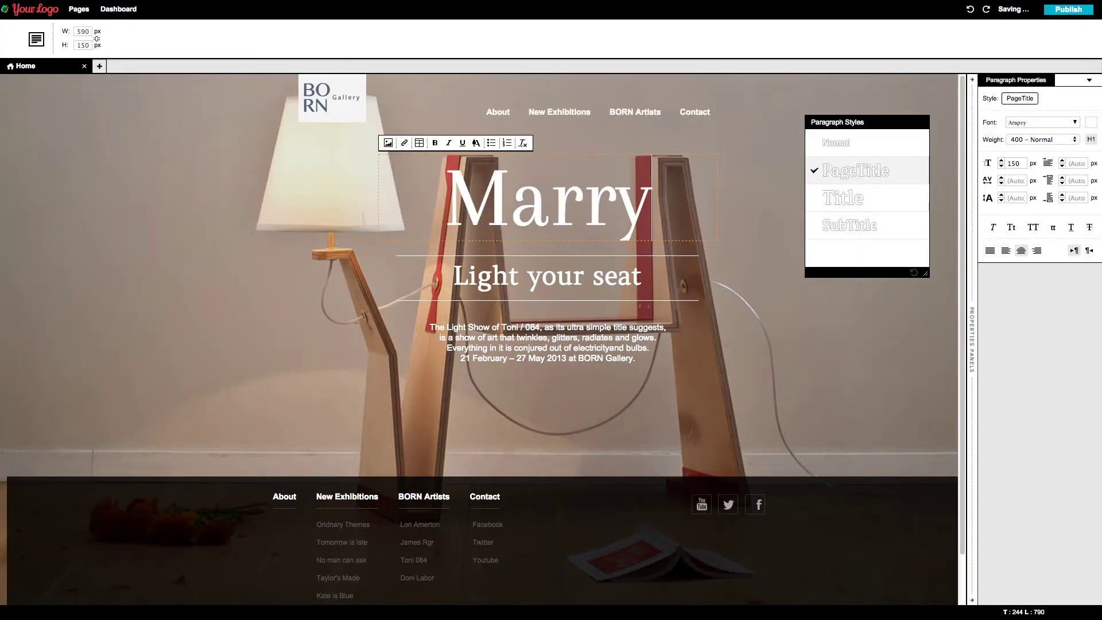
pyautogui.doubleClick(457, 286)
pyautogui.write('21-25 Sep 2015')
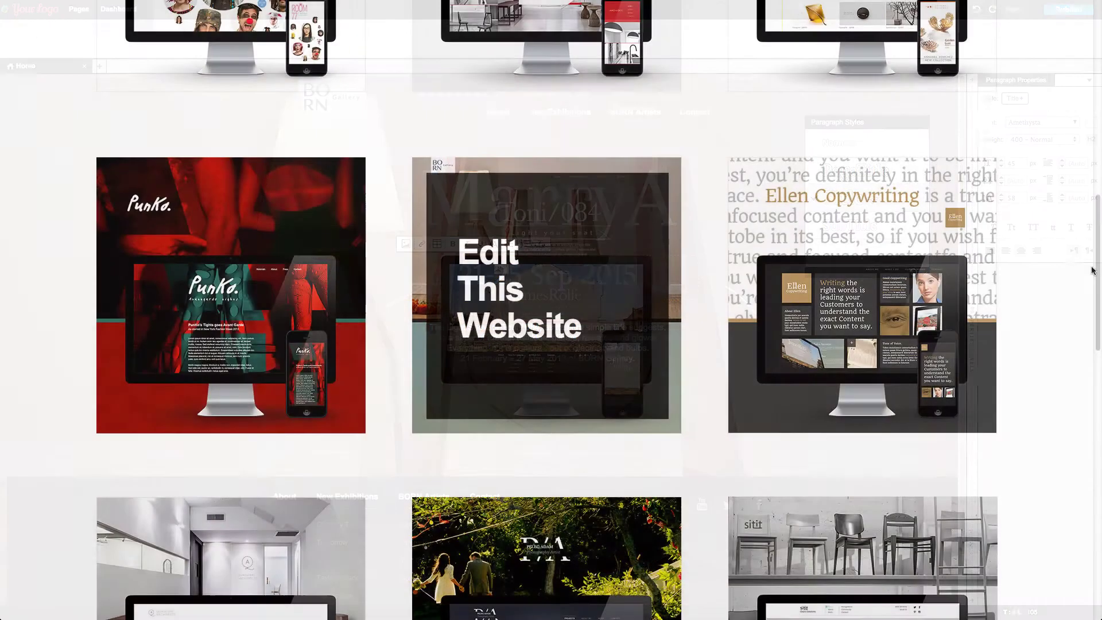
# - Open the lower-right template and fill its heading box with colour 003E66
pyautogui.scroll(-5, 1099, 335)
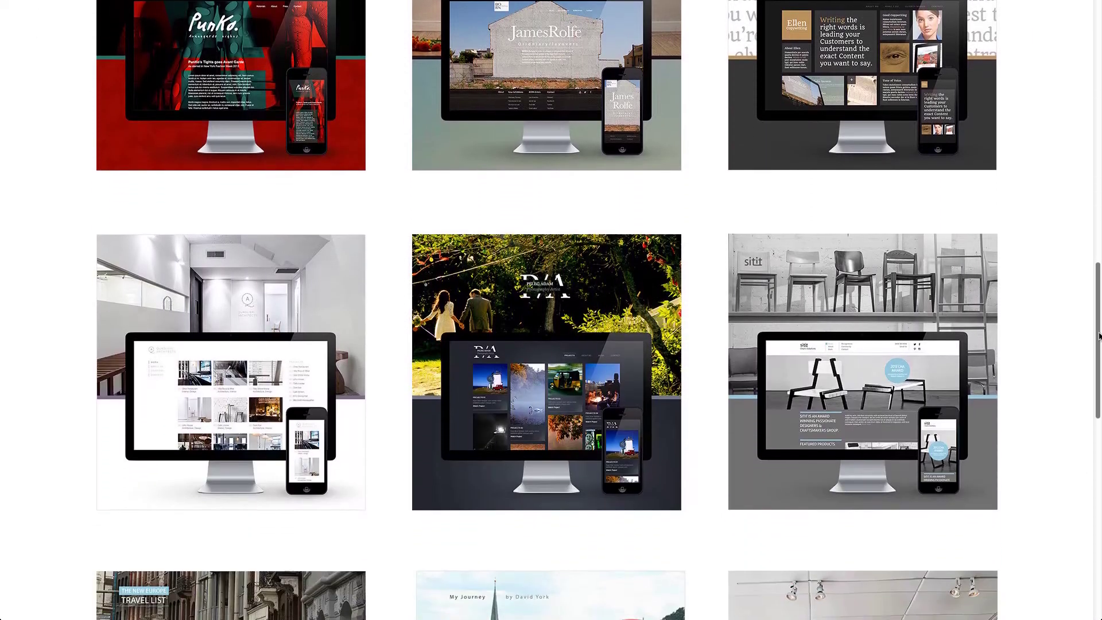
pyautogui.scroll(-5, 1099, 336)
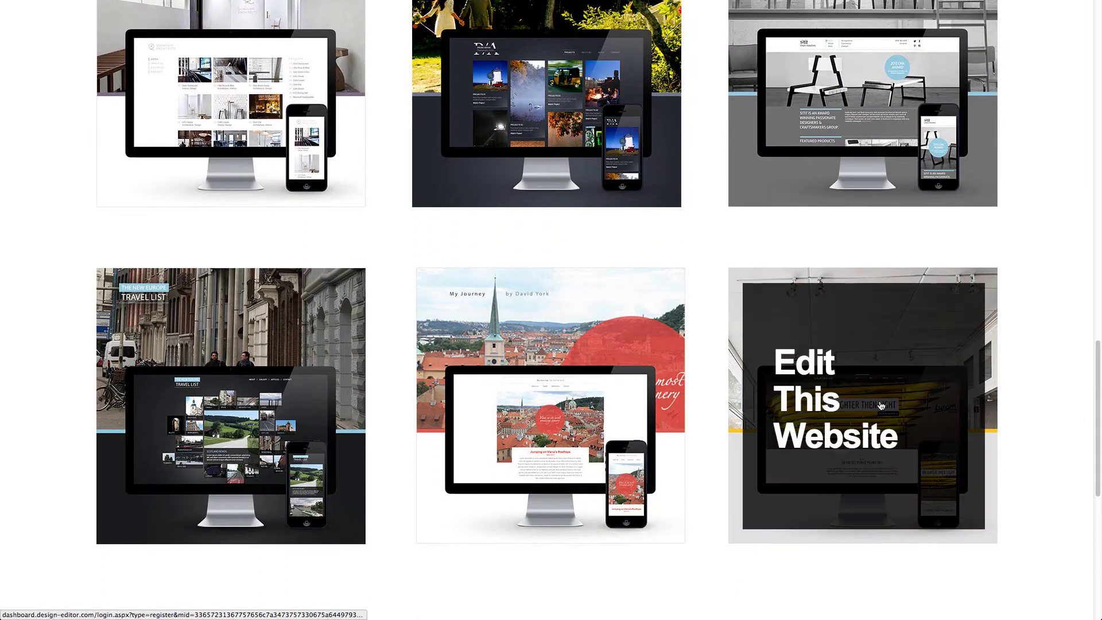
pyautogui.click(881, 405)
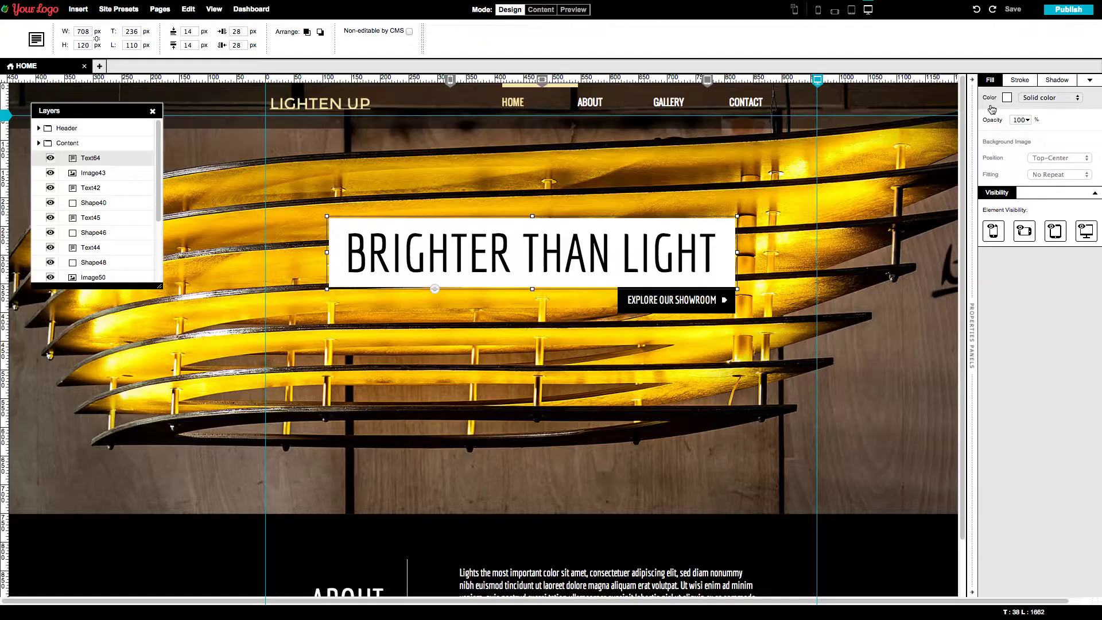
pyautogui.click(1007, 97)
pyautogui.click(971, 177)
pyautogui.write('003E66')
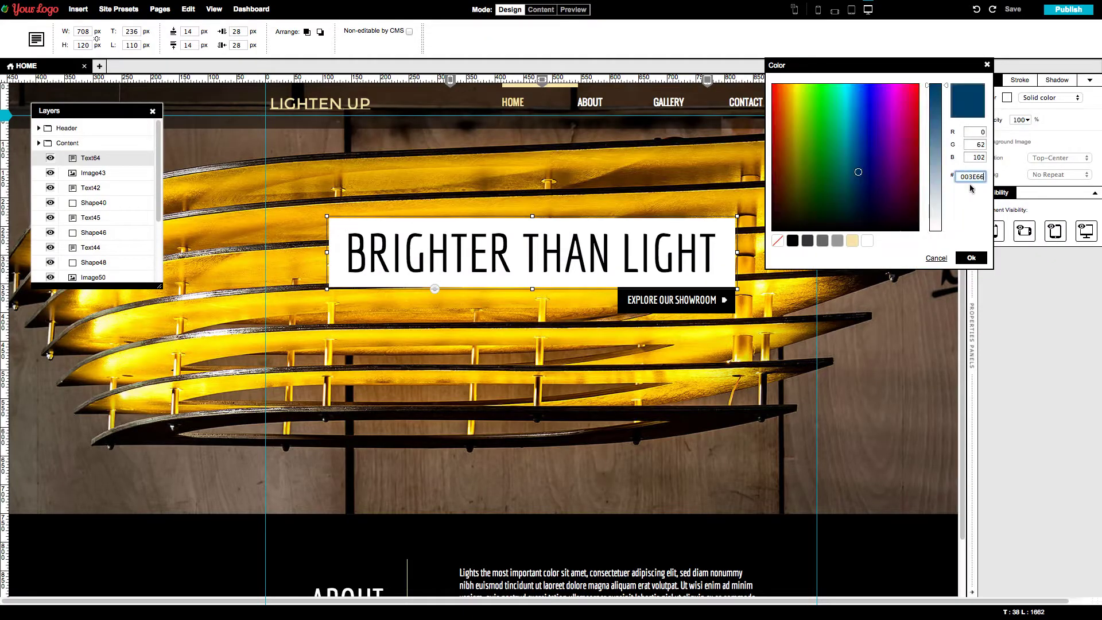
pyautogui.click(972, 258)
# - Change the heading to 'Urban Like' in white slab-serif font, wrapped onto two lines
pyautogui.doubleClick(714, 256)
pyautogui.write('Urban Like')
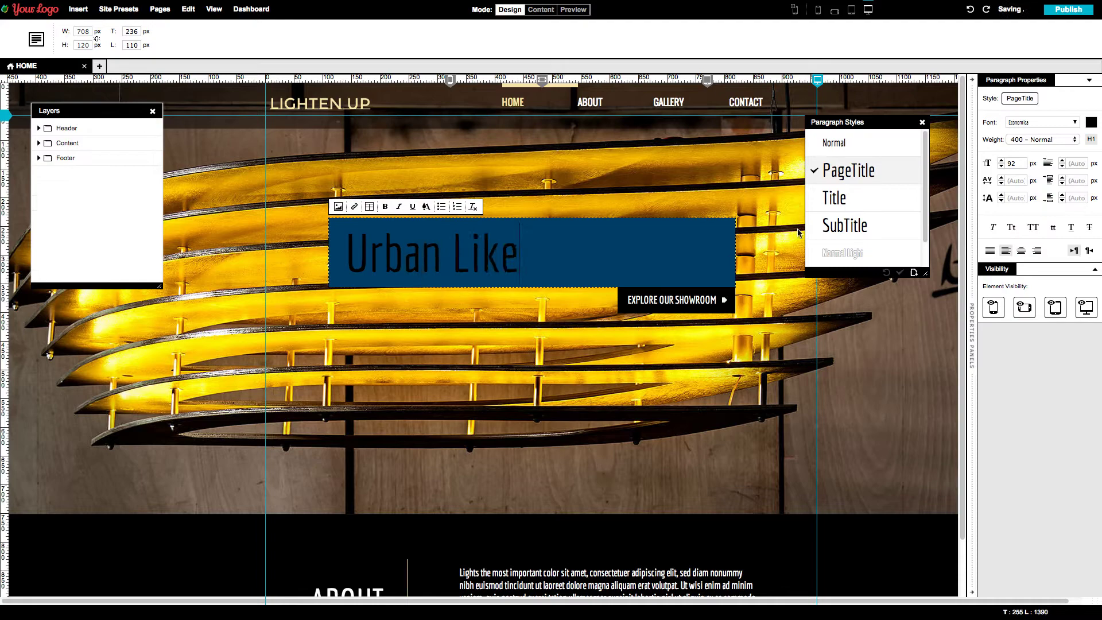
pyautogui.hotkey('ctrl', 'a')
pyautogui.click(1091, 122)
pyautogui.click(947, 253)
pyautogui.click(1016, 266)
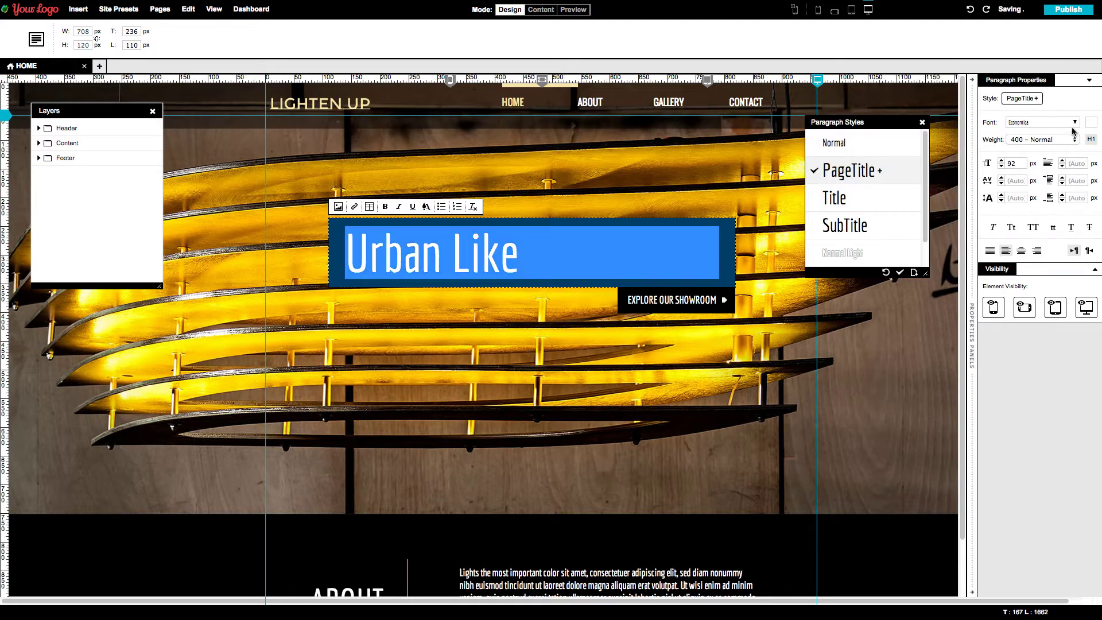
pyautogui.click(1075, 122)
pyautogui.click(1033, 259)
pyautogui.press('Escape')
pyautogui.moveTo(329, 252); pyautogui.dragTo(424, 278)
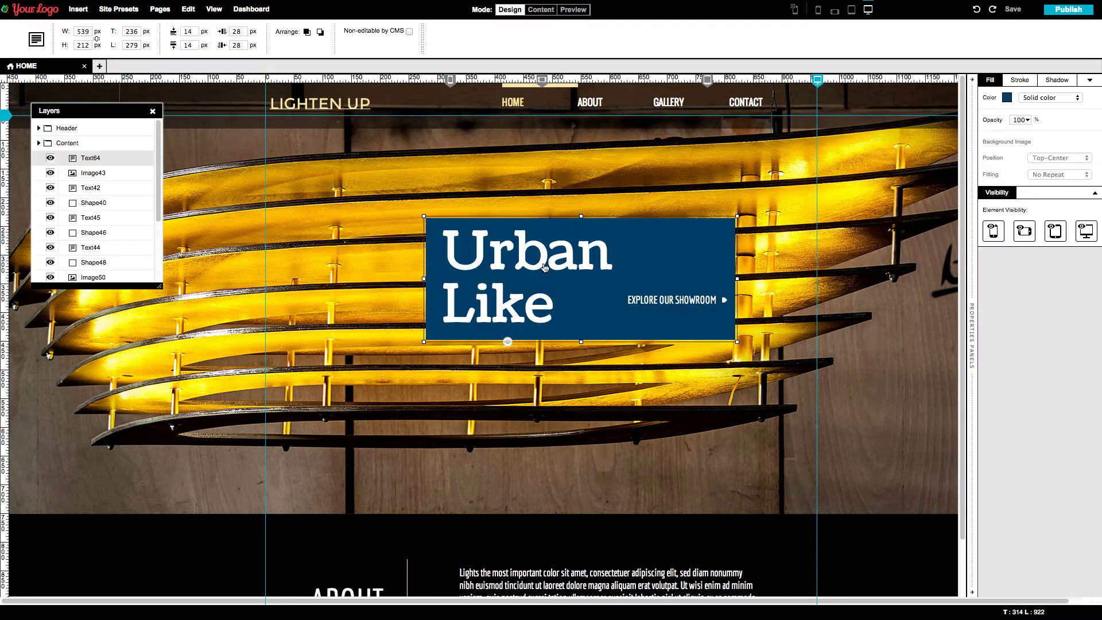
# - Set the motorbike photo as page background and replace the logo with ViVan
pyautogui.click(862, 241)
pyautogui.click(1012, 141)
pyautogui.doubleClick(504, 47)
pyautogui.click(360, 105)
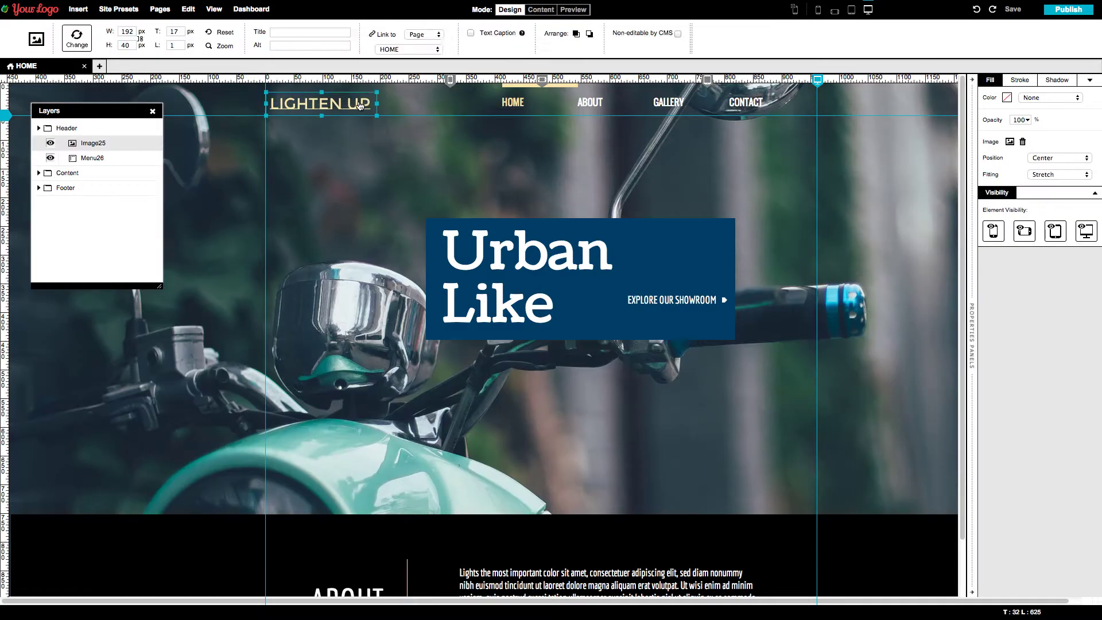
pyautogui.doubleClick(360, 105)
pyautogui.doubleClick(506, 51)
# - Fill the dark lower section of the page with grey
pyautogui.click(640, 492)
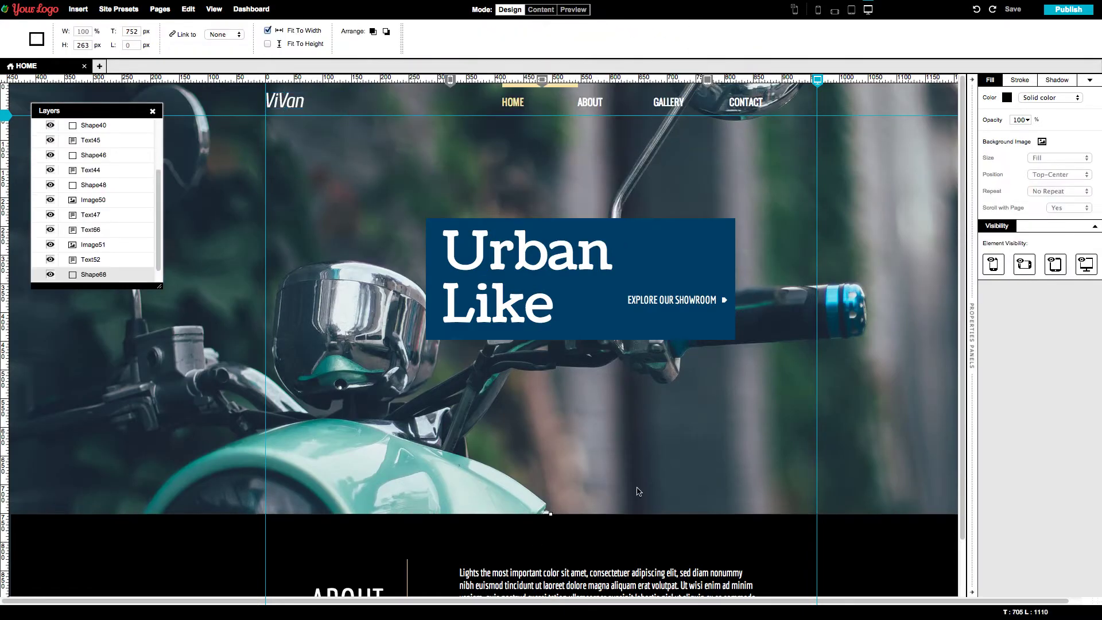
pyautogui.click(1006, 99)
pyautogui.click(847, 238)
pyautogui.click(968, 260)
# - Add a full-width teal header bar at 60% opacity
pyautogui.click(78, 10)
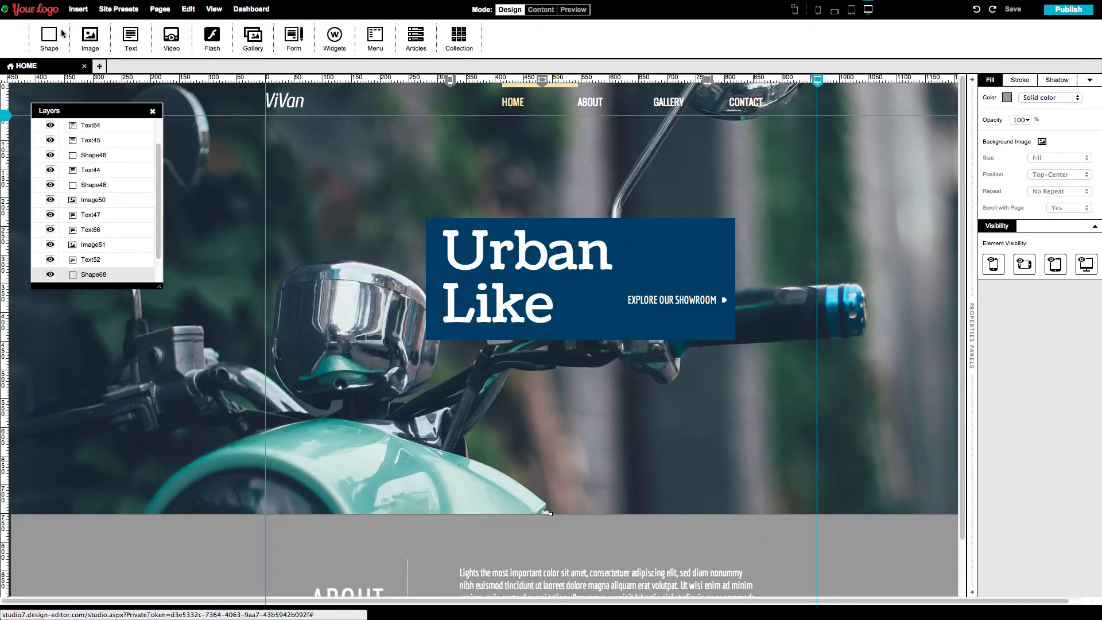
pyautogui.click(49, 37)
pyautogui.click(1006, 97)
pyautogui.click(827, 238)
pyautogui.click(968, 260)
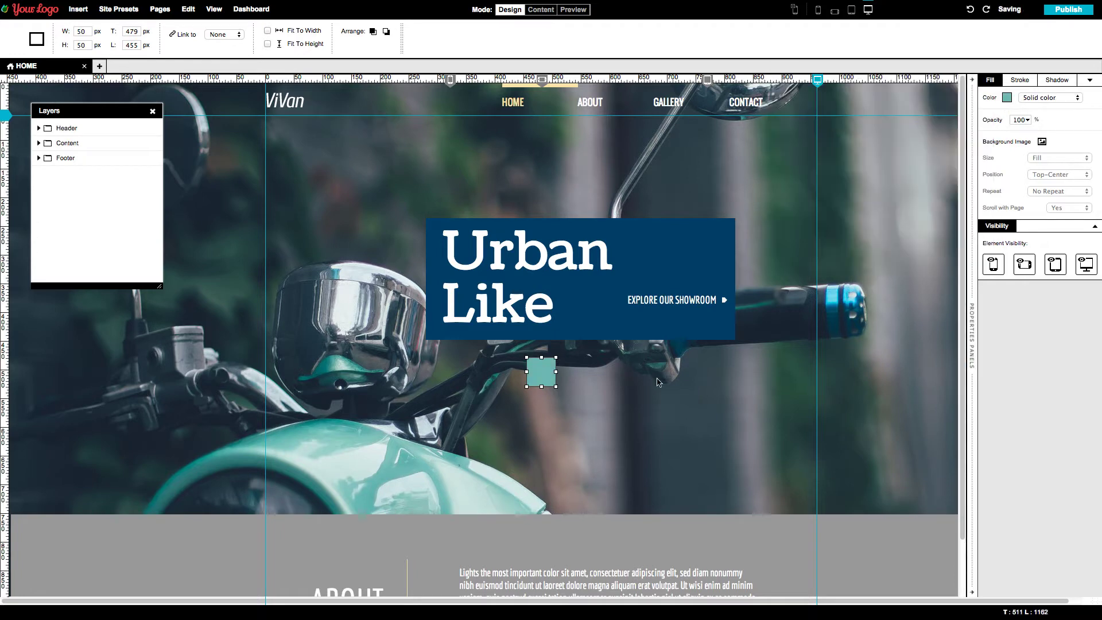
pyautogui.moveTo(541, 372); pyautogui.dragTo(460, 99)
pyautogui.click(267, 30)
pyautogui.click(268, 44)
pyautogui.doubleClick(1017, 120)
pyautogui.write('6')
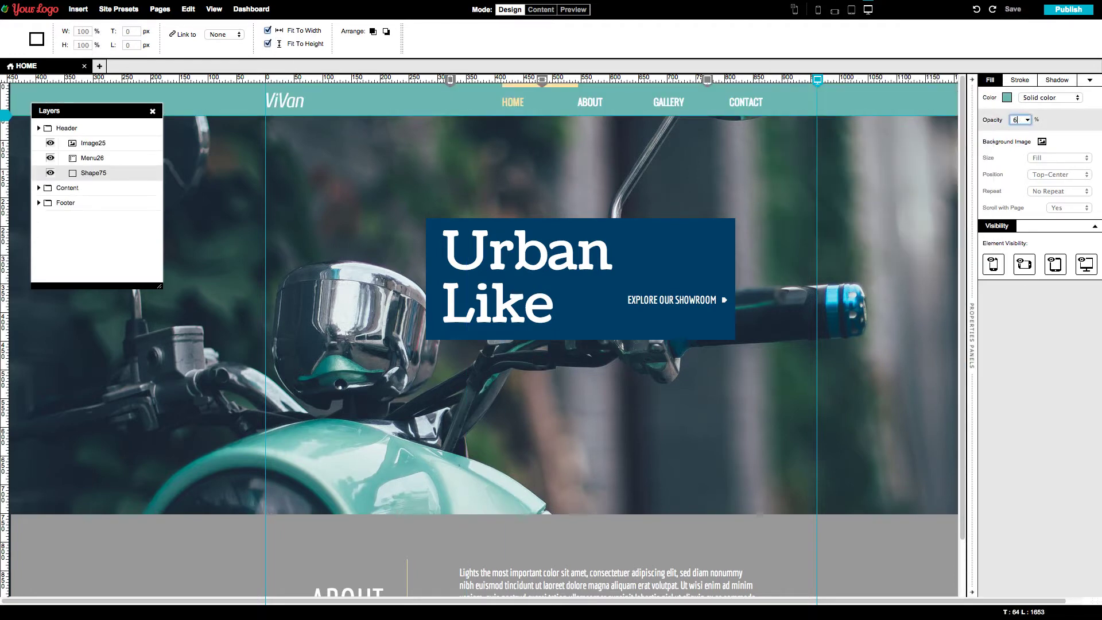
pyautogui.write('0')
pyautogui.press('Return')
# - Place a helmet icon image on the blue heading box
pyautogui.click(78, 9)
pyautogui.moveTo(20, 36); pyautogui.dragTo(679, 257)
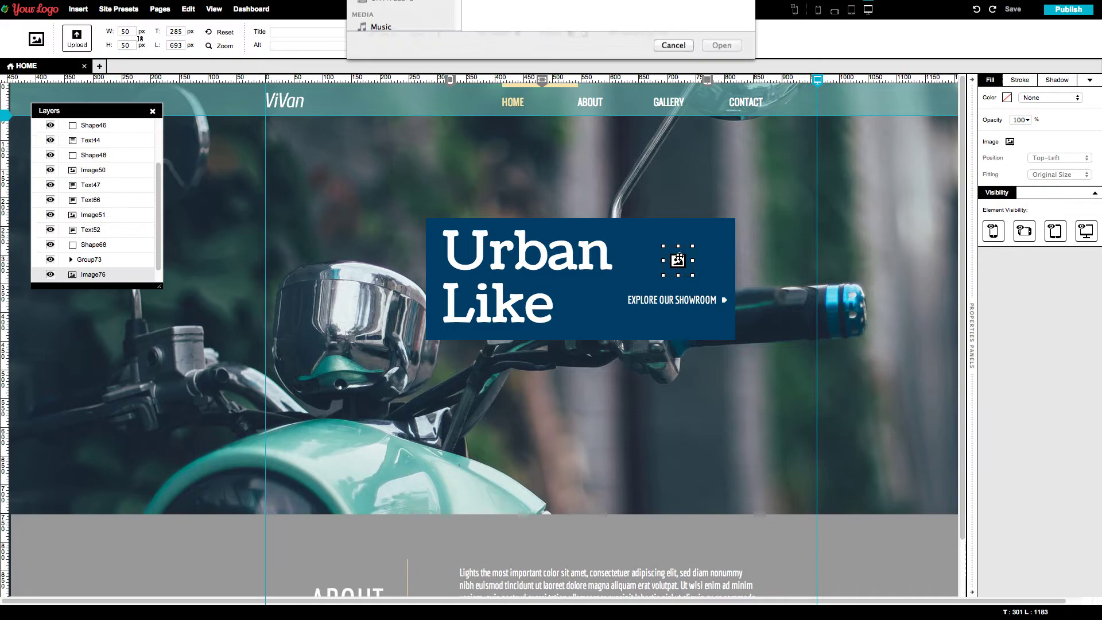
pyautogui.click(722, 229)
# - Enter the account e-mail on the design-editor.com login form and move to the password field
pyautogui.moveTo(681, 300); pyautogui.dragTo(682, 308)
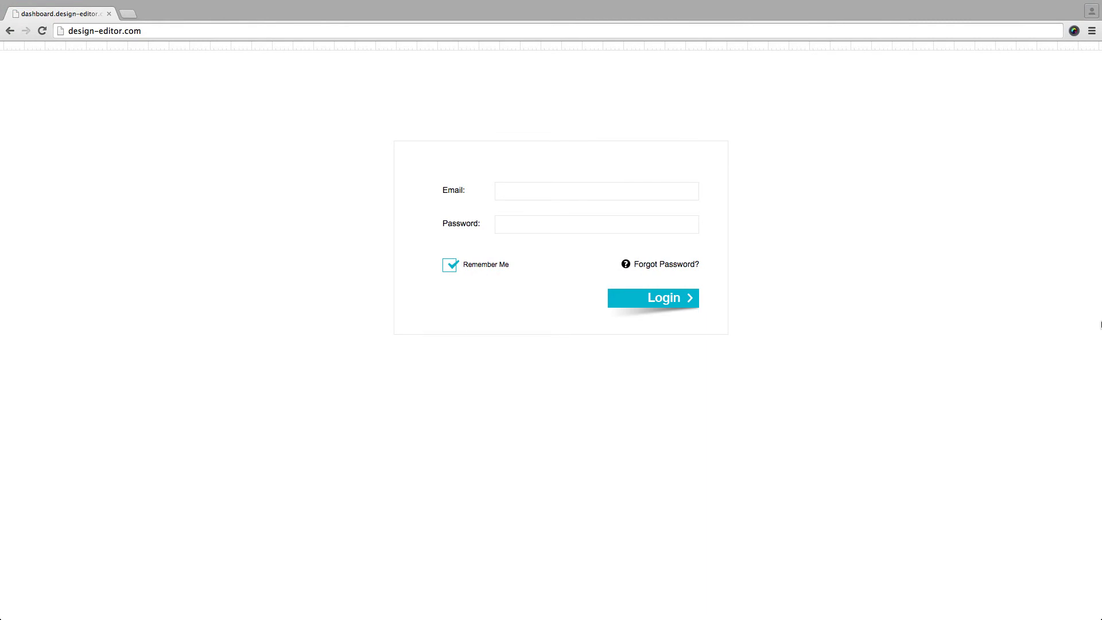
pyautogui.click(582, 191)
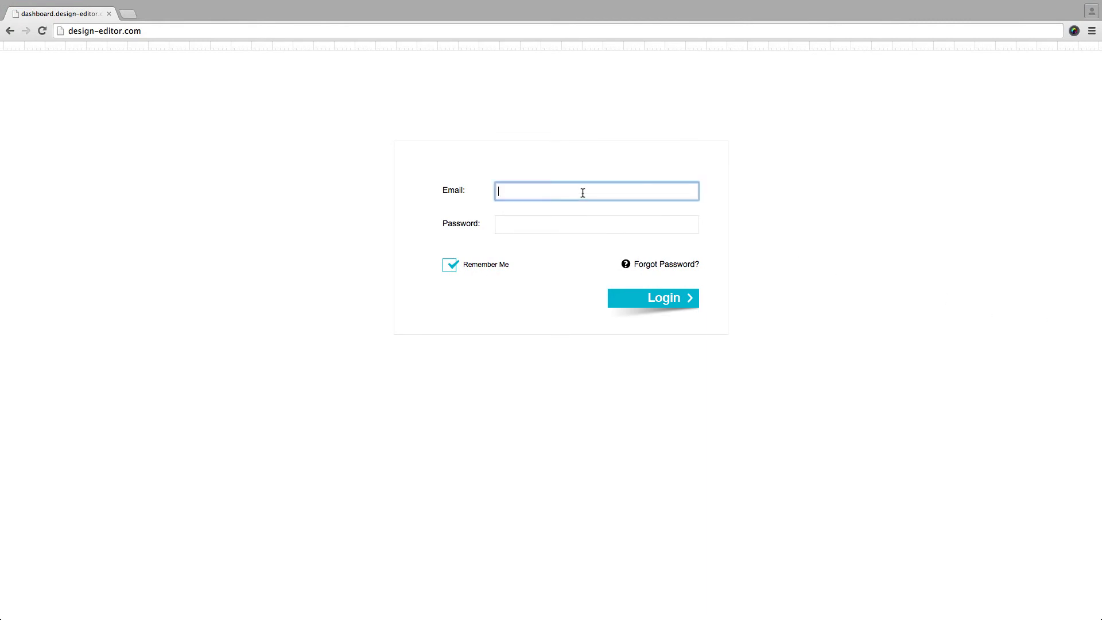
pyautogui.press('Tab')
# - Finish logging in, view the + New Website start options, then return to My Sites
pyautogui.write('w')
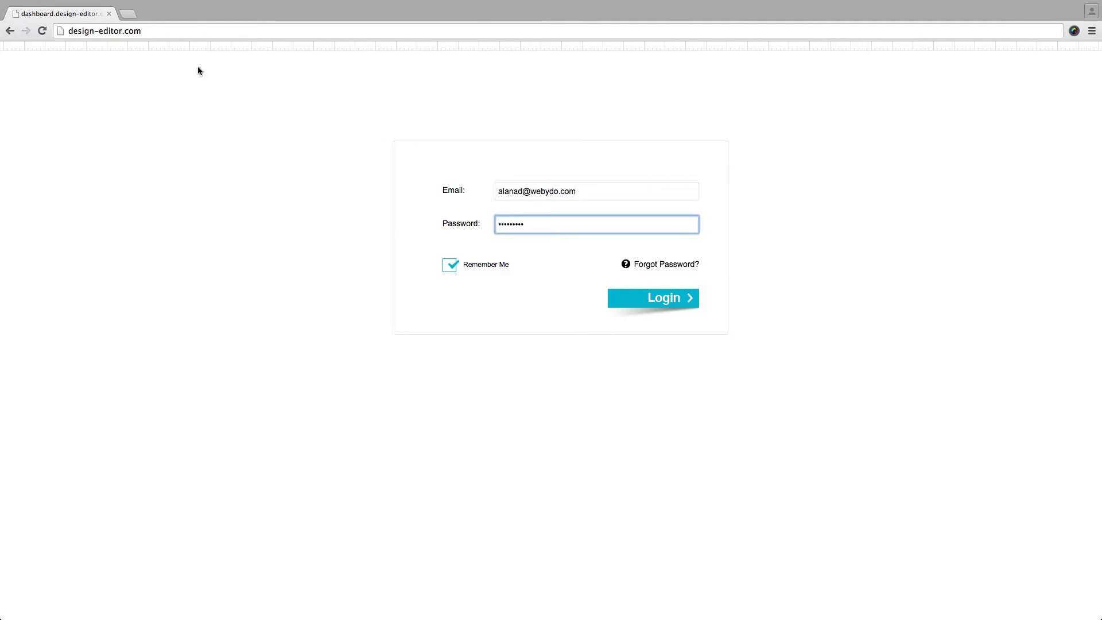
pyautogui.click(171, 33)
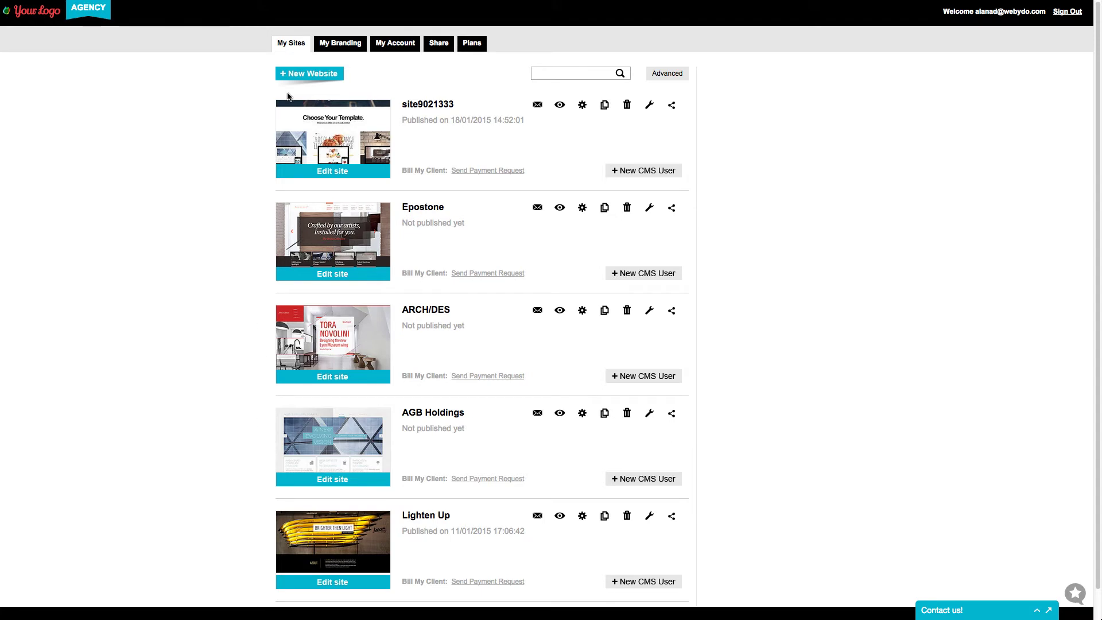
pyautogui.click(307, 75)
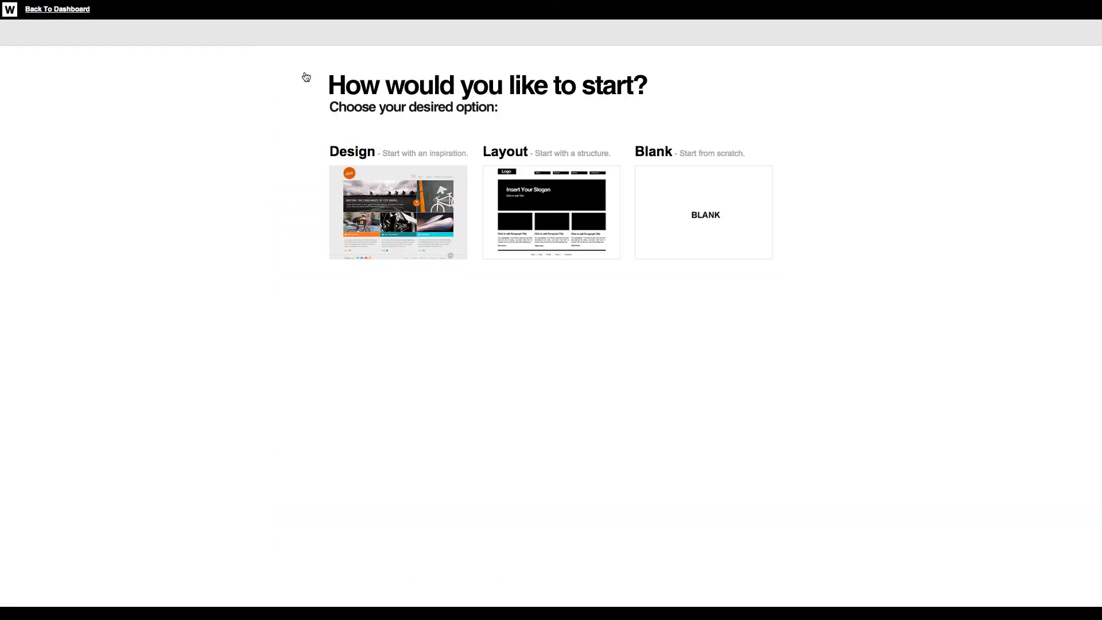
pyautogui.moveTo(645, 214)
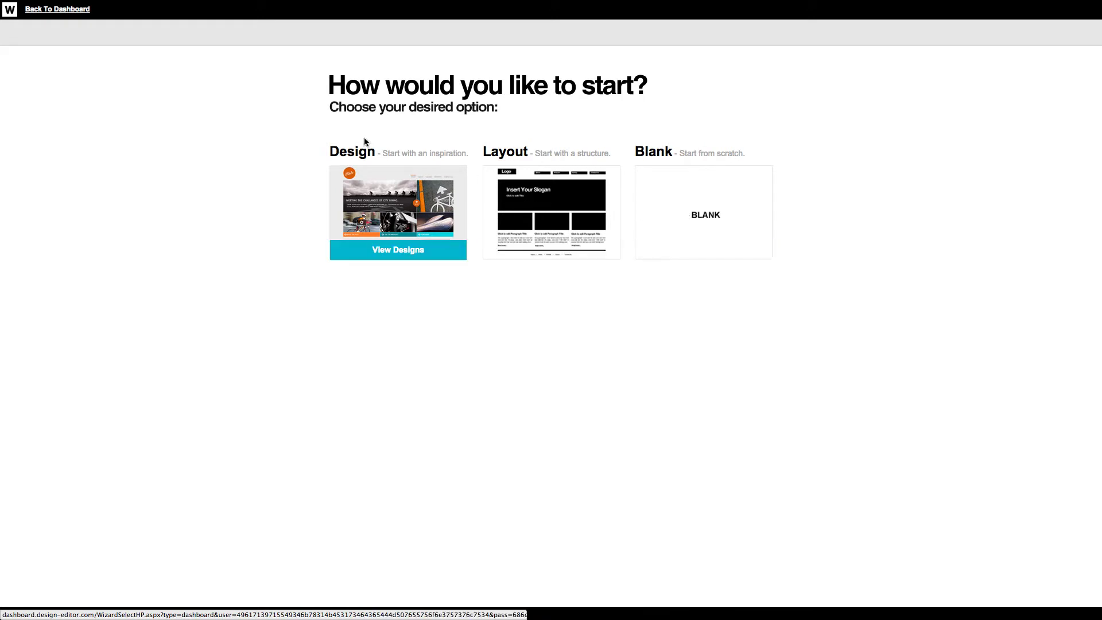
pyautogui.click(73, 9)
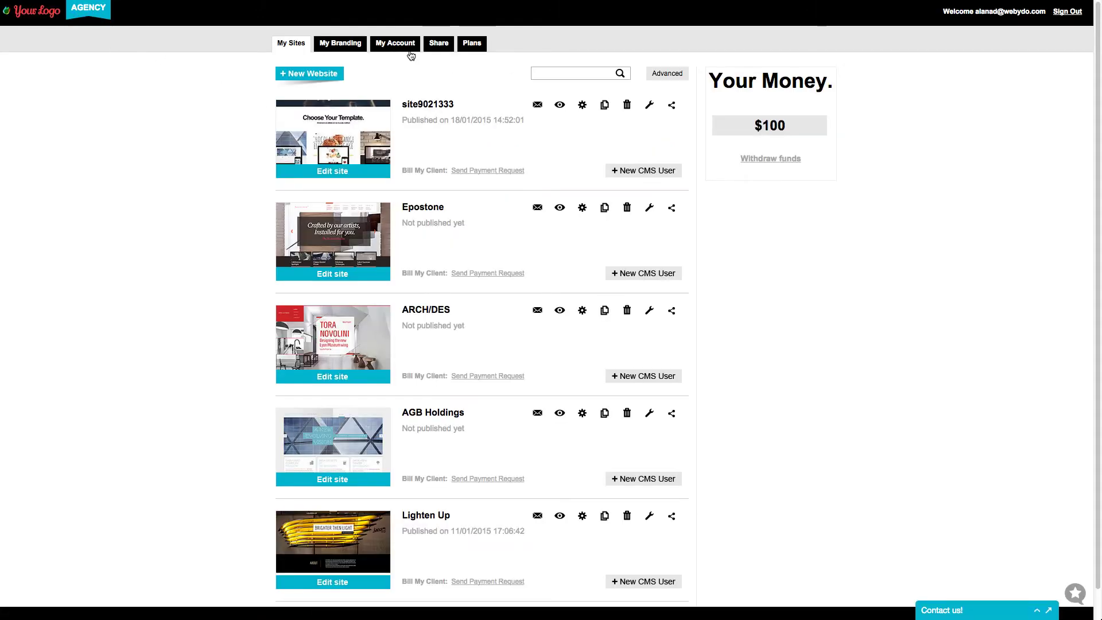
# - On Share Your Designs, advance the carousel to Lighten Up and open the account type list
pyautogui.click(439, 46)
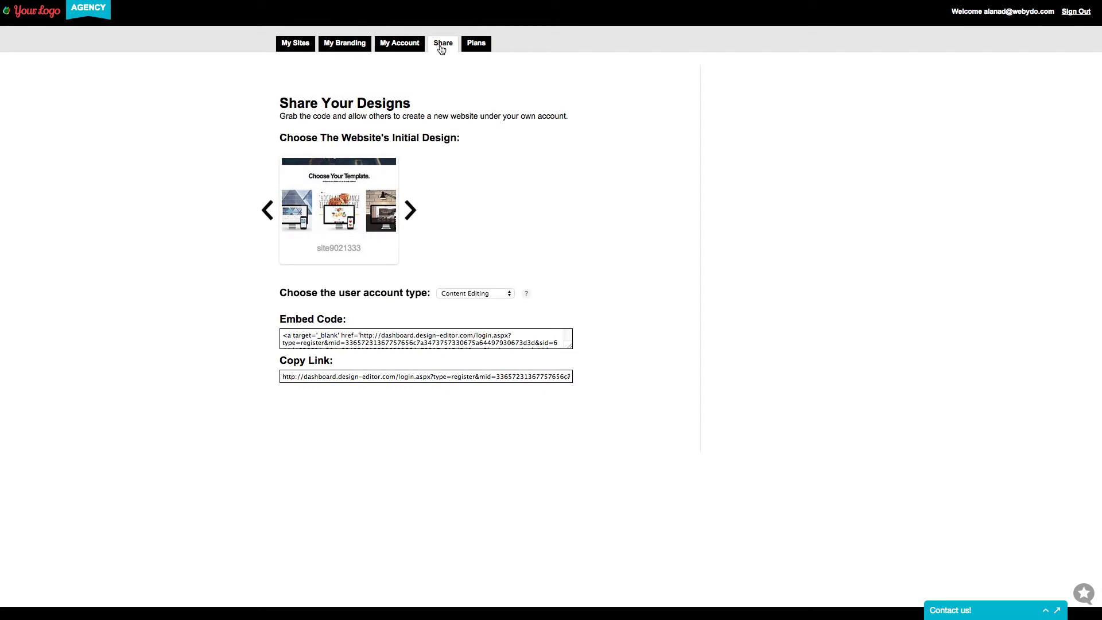
pyautogui.click(412, 210)
pyautogui.click(415, 210)
pyautogui.click(411, 210)
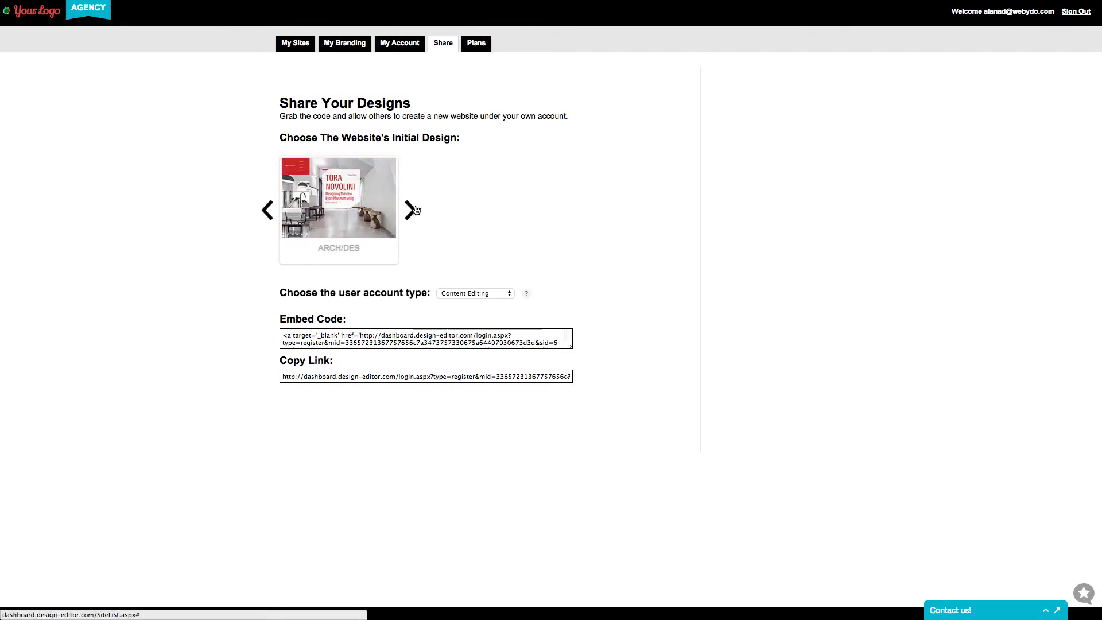
pyautogui.click(411, 210)
pyautogui.click(411, 210)
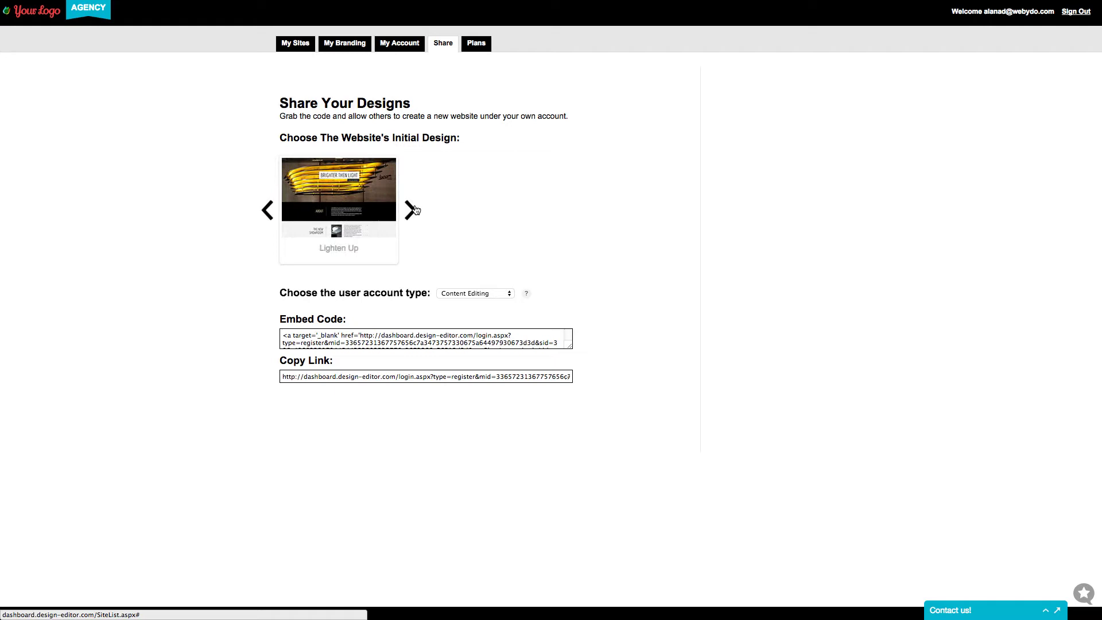
pyautogui.click(500, 294)
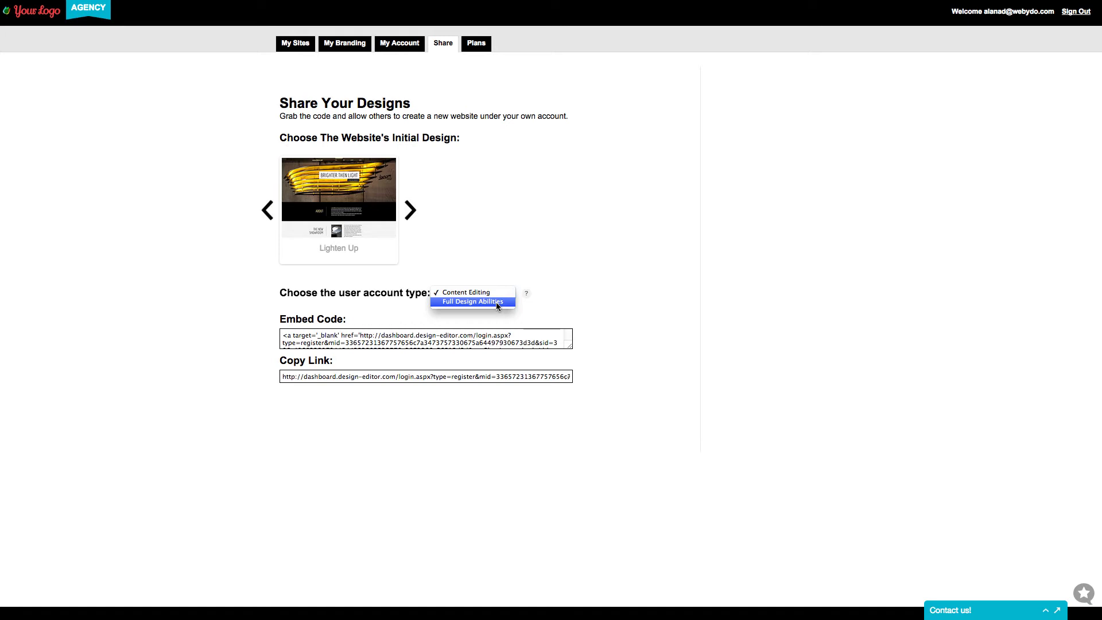
# - Keep Content Editing accounts and select the embed code and Lighten Up sign-up link
pyautogui.click(494, 293)
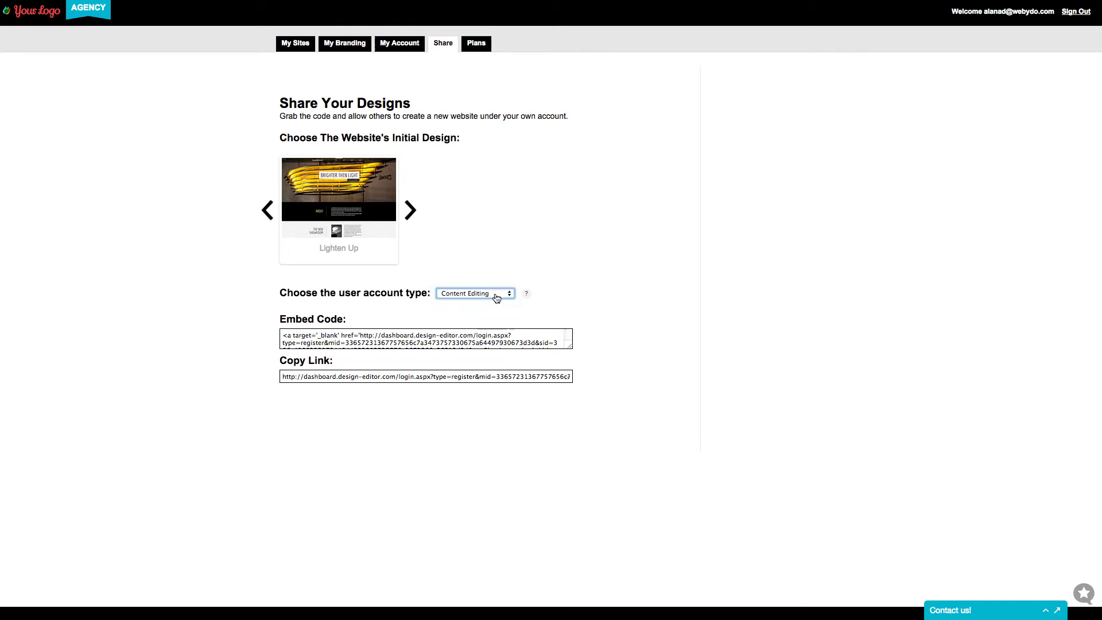
pyautogui.click(501, 339)
pyautogui.click(502, 339)
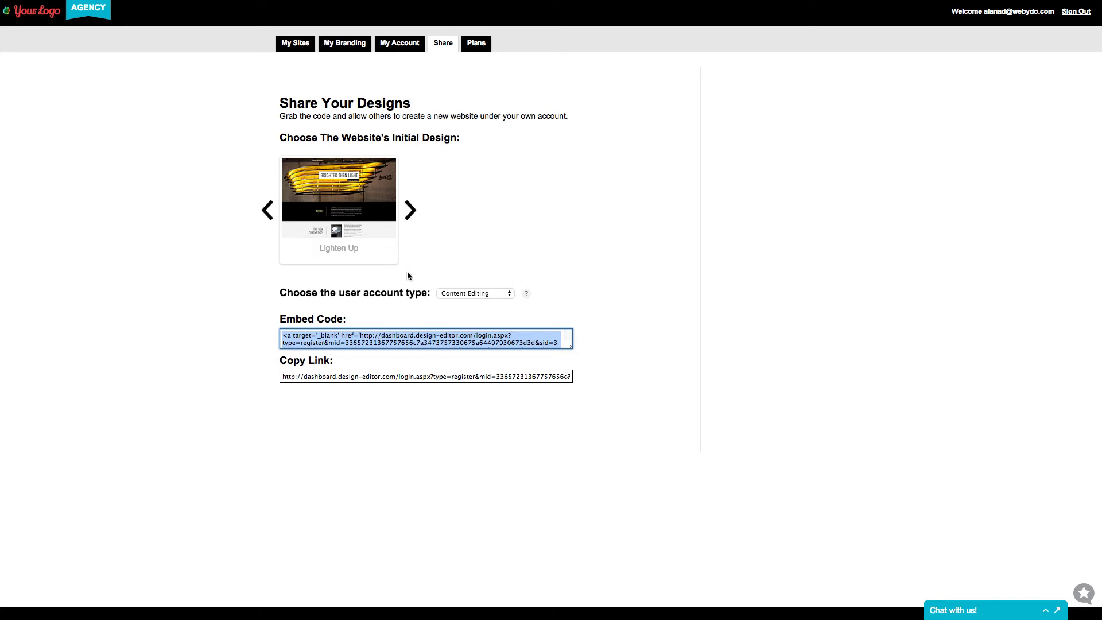
pyautogui.click(476, 378)
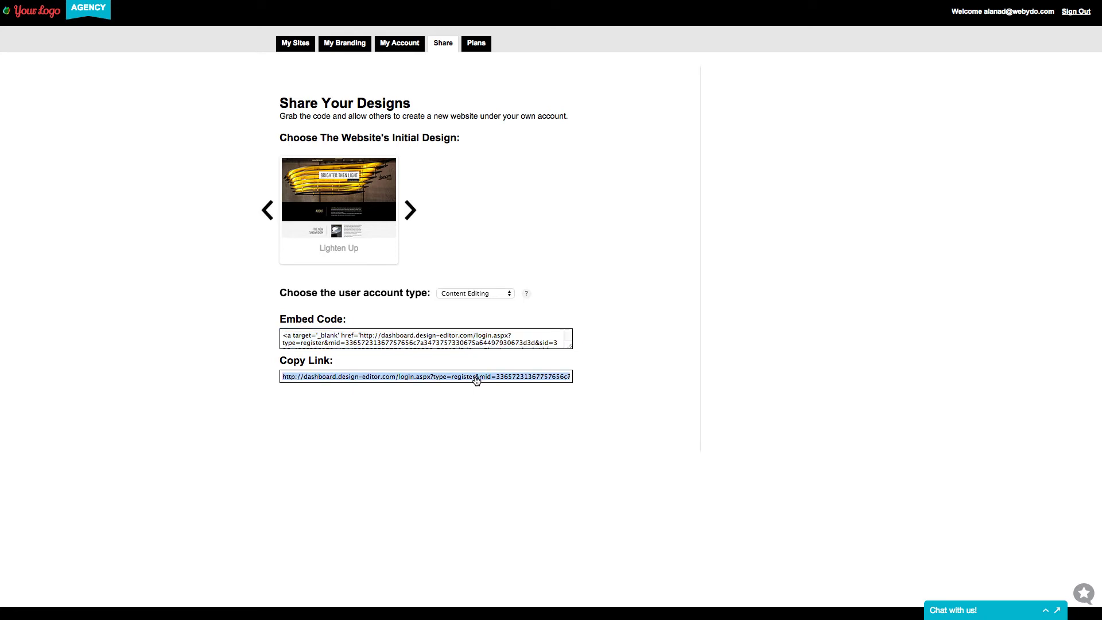
pyautogui.click(480, 408)
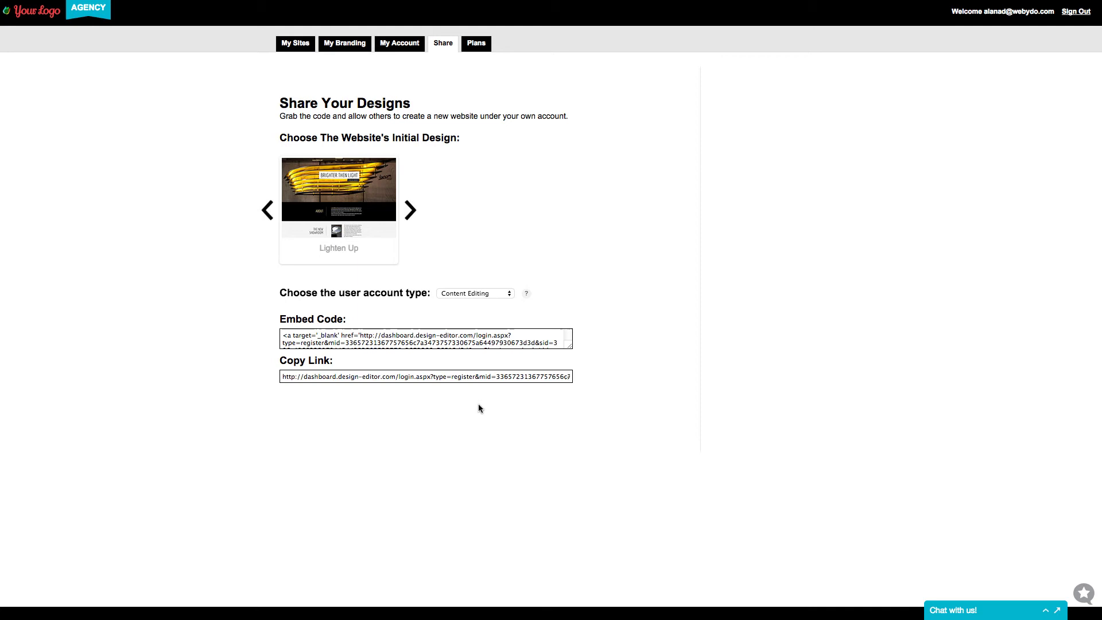
pyautogui.click(481, 380)
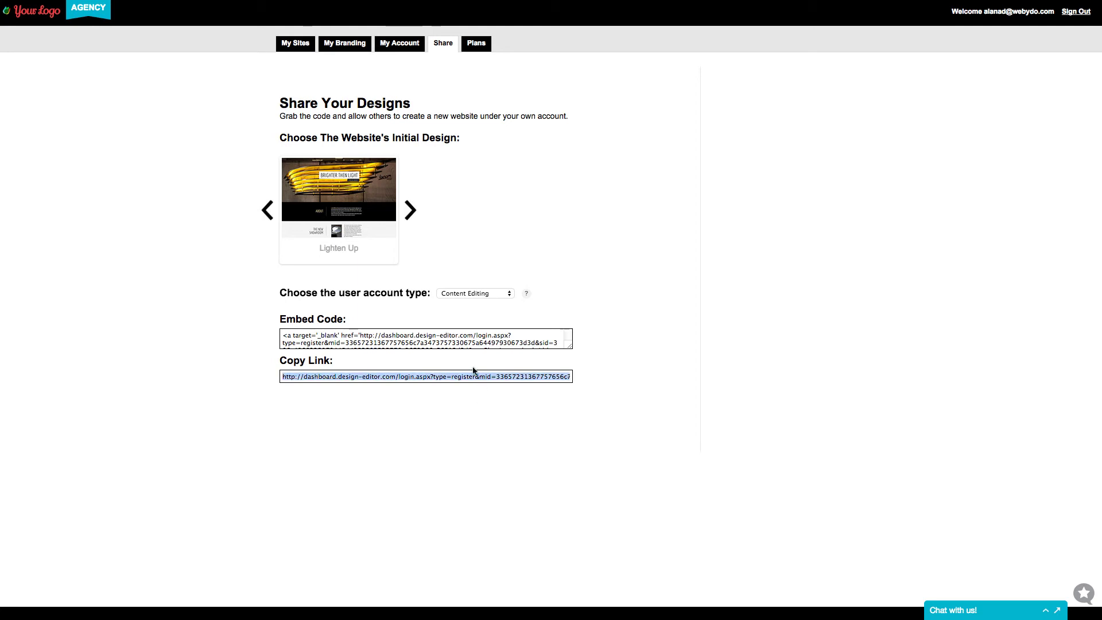
# - In the first site, add a Lighten_Up.jpg image aligned in the grid's third column
pyautogui.click(307, 46)
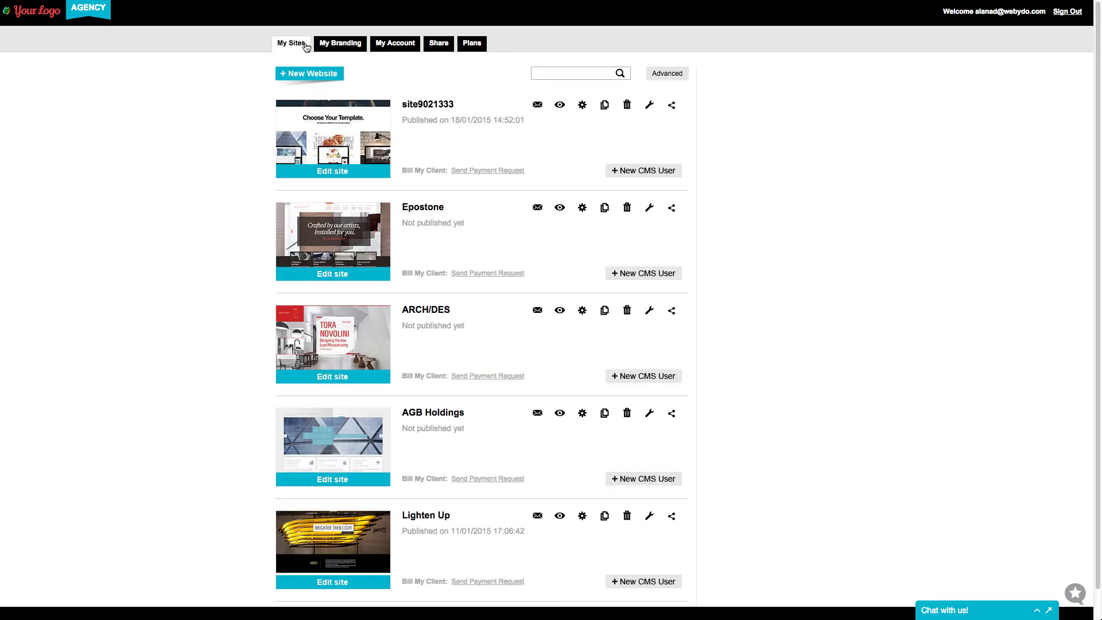
pyautogui.click(317, 141)
pyautogui.moveTo(965, 168); pyautogui.dragTo(966, 463)
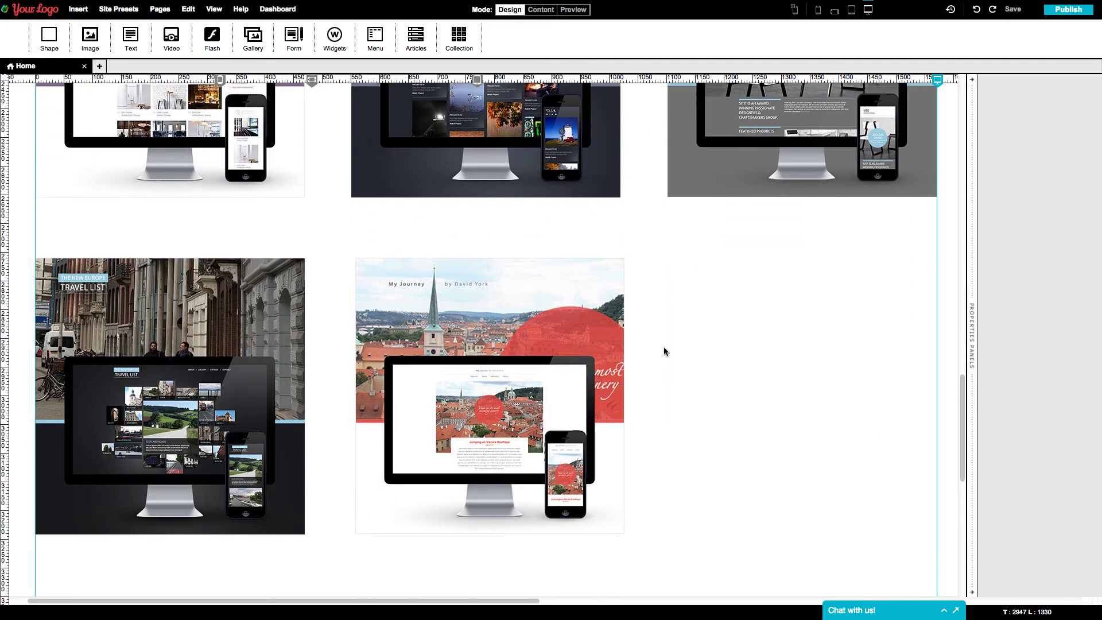
pyautogui.moveTo(90, 35); pyautogui.dragTo(708, 335)
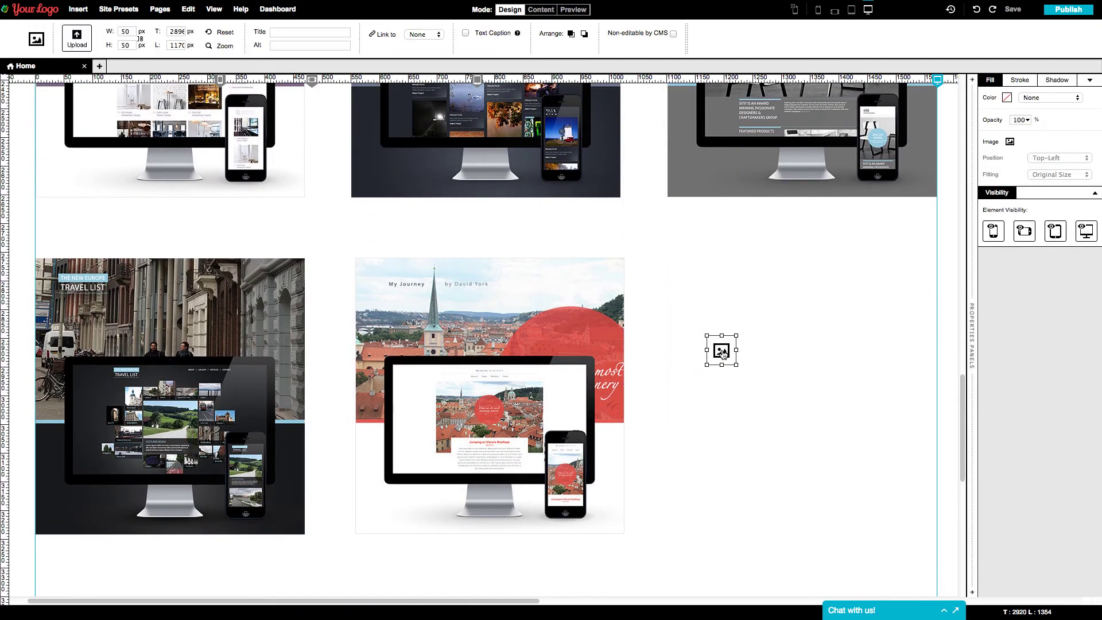
pyautogui.doubleClick(604, 177)
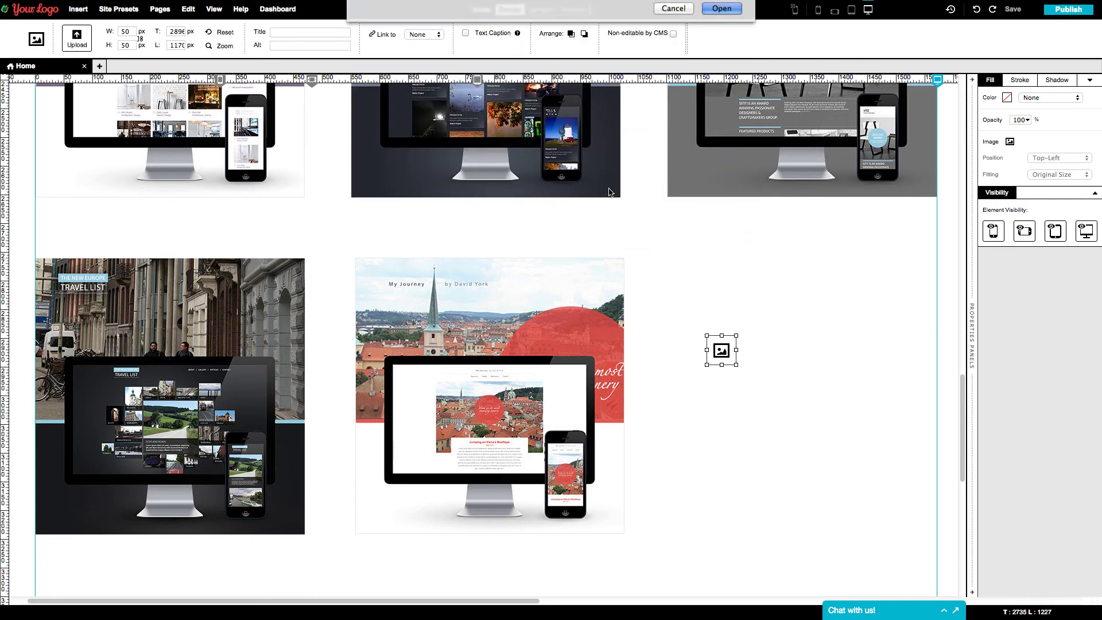
pyautogui.moveTo(775, 430); pyautogui.dragTo(733, 351)
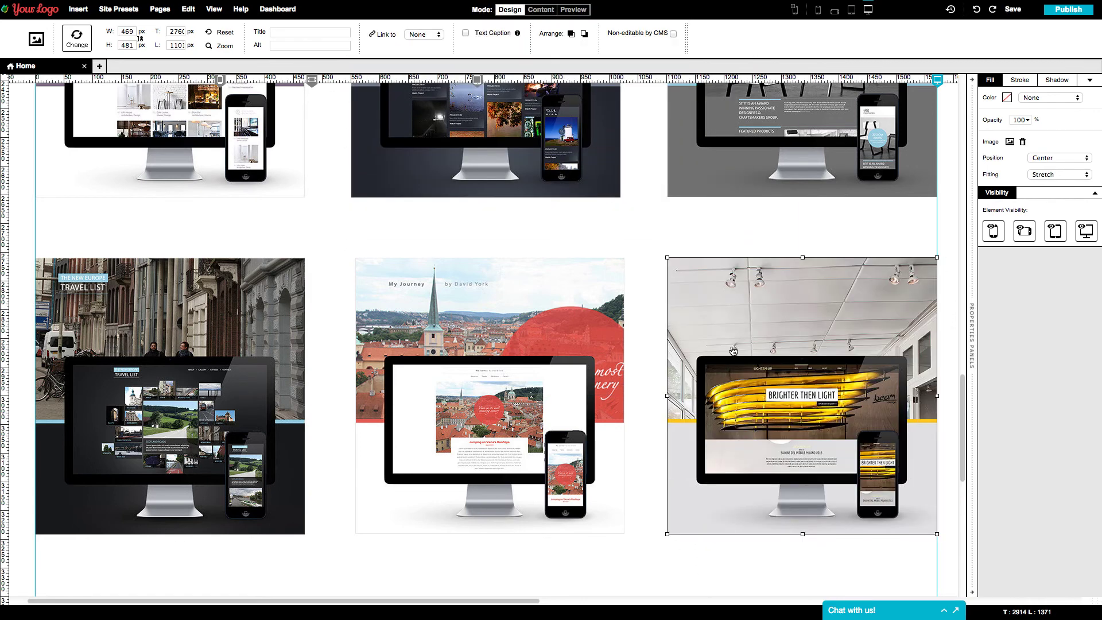
# - Link the image to the pasted registration URL and preview the site
pyautogui.click(433, 35)
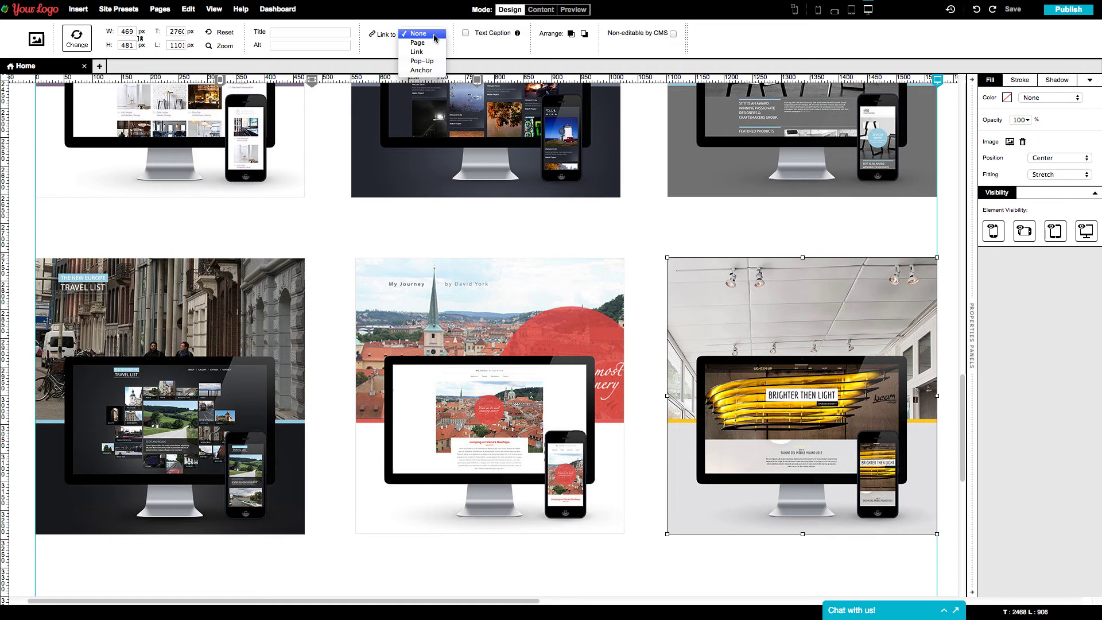
pyautogui.click(432, 52)
pyautogui.hotkey('ctrl', 'v')
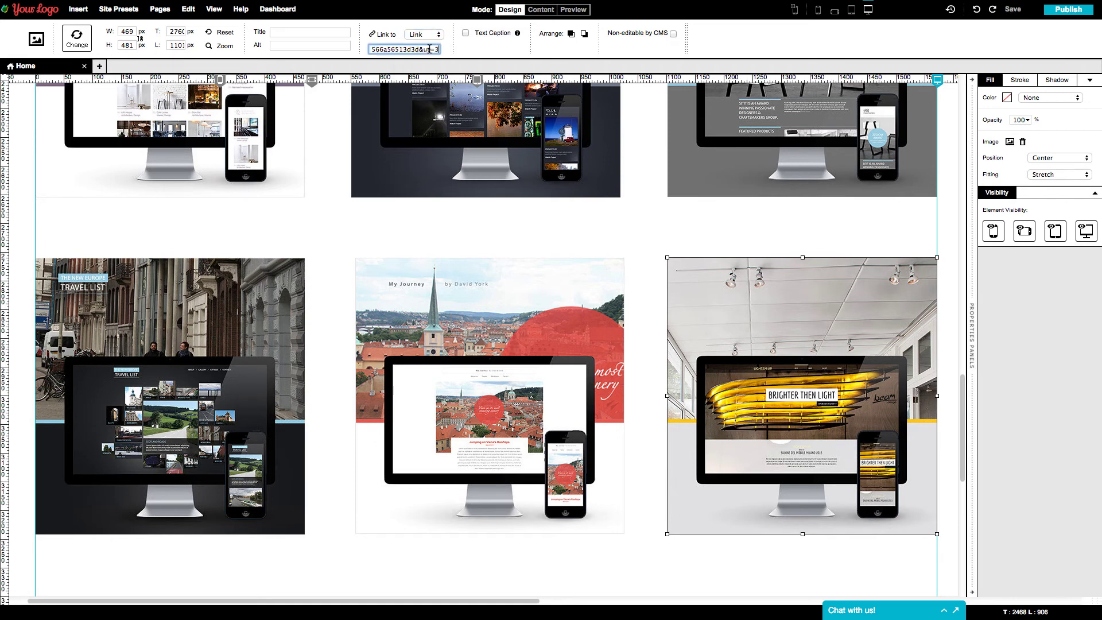
pyautogui.press('Return')
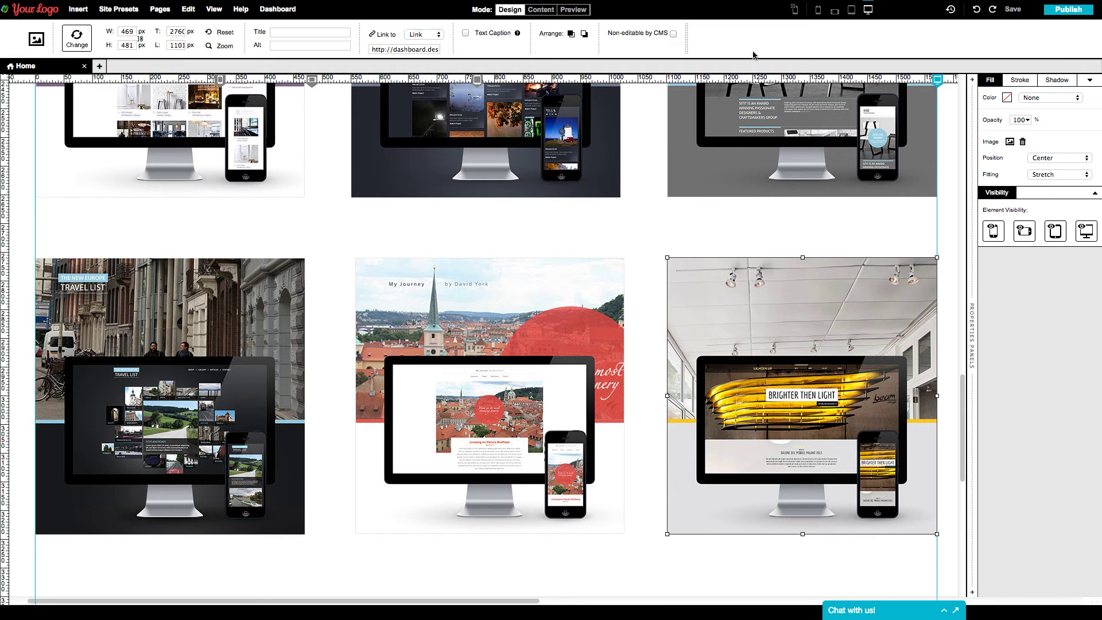
pyautogui.click(1066, 11)
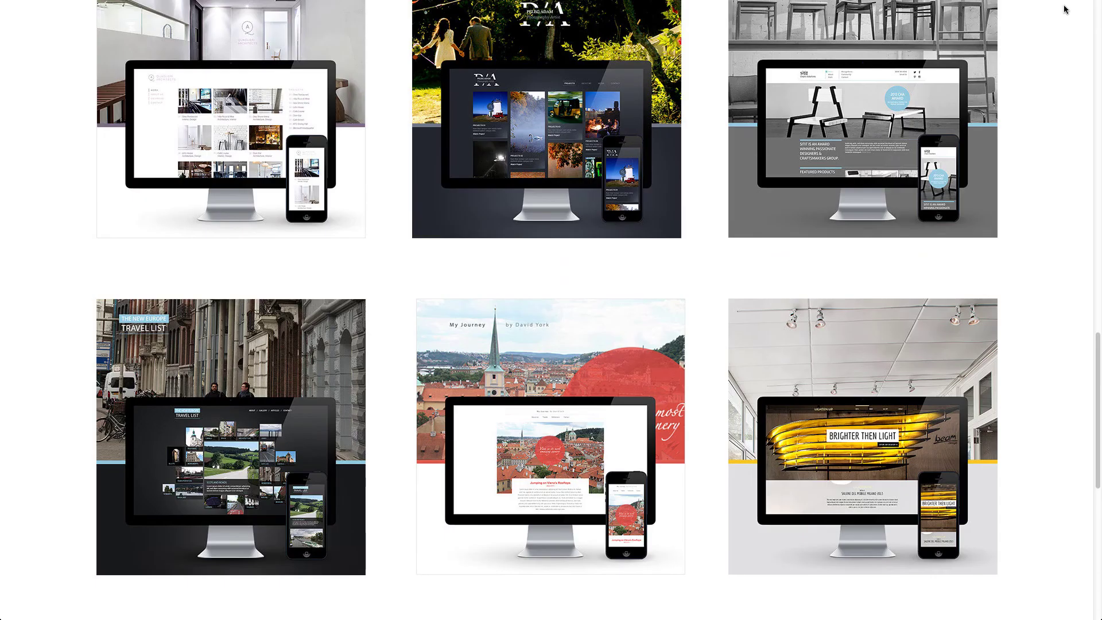
# - From the Lighten Up thumbnail, fill the sign-up form with the customer's name, e-mail, password and phone
pyautogui.click(902, 397)
pyautogui.click(480, 150)
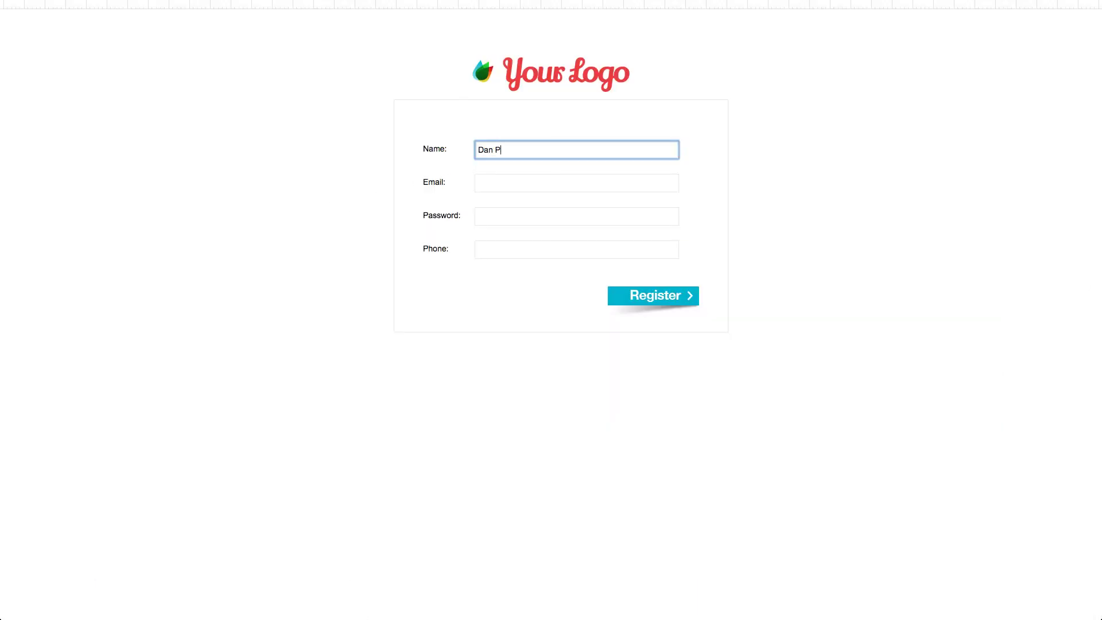
pyautogui.click(480, 184)
pyautogui.click(480, 217)
pyautogui.write('p')
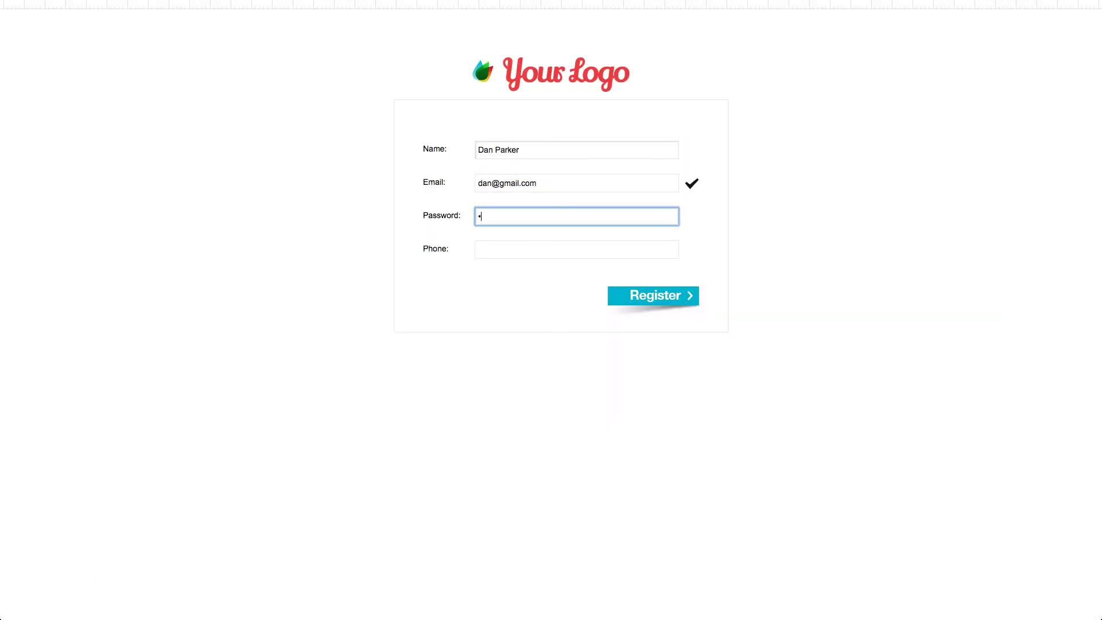
pyautogui.write('assword12')
pyautogui.press('Tab')
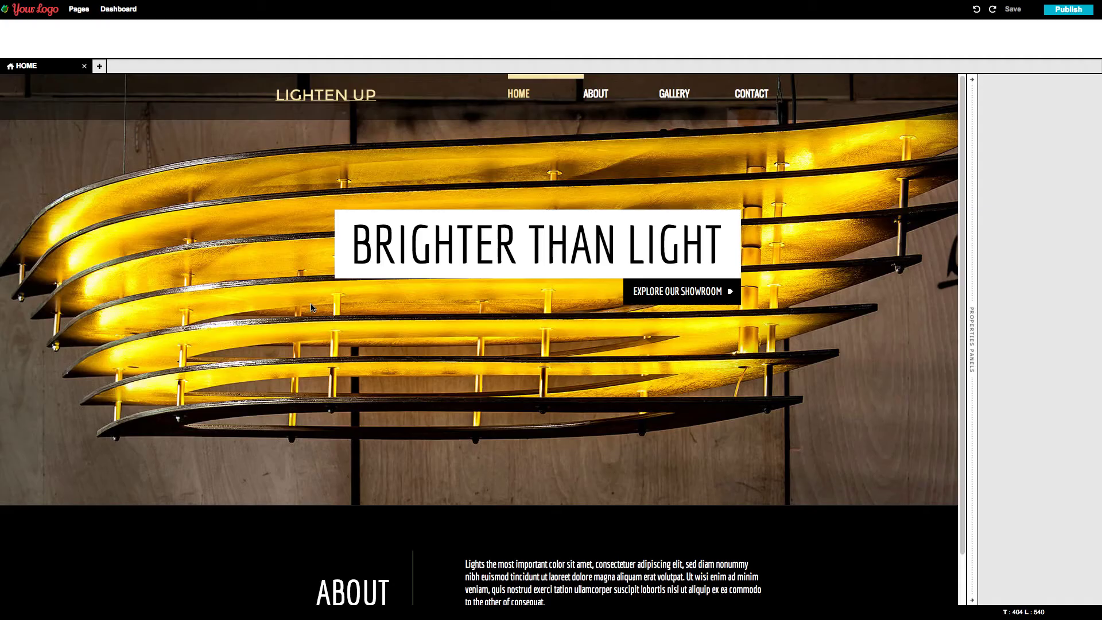
# - Replace 'BRIGHTER THAN' in the heading with 'THE FUTURE OF'
pyautogui.click(367, 246)
pyautogui.doubleClick(352, 246)
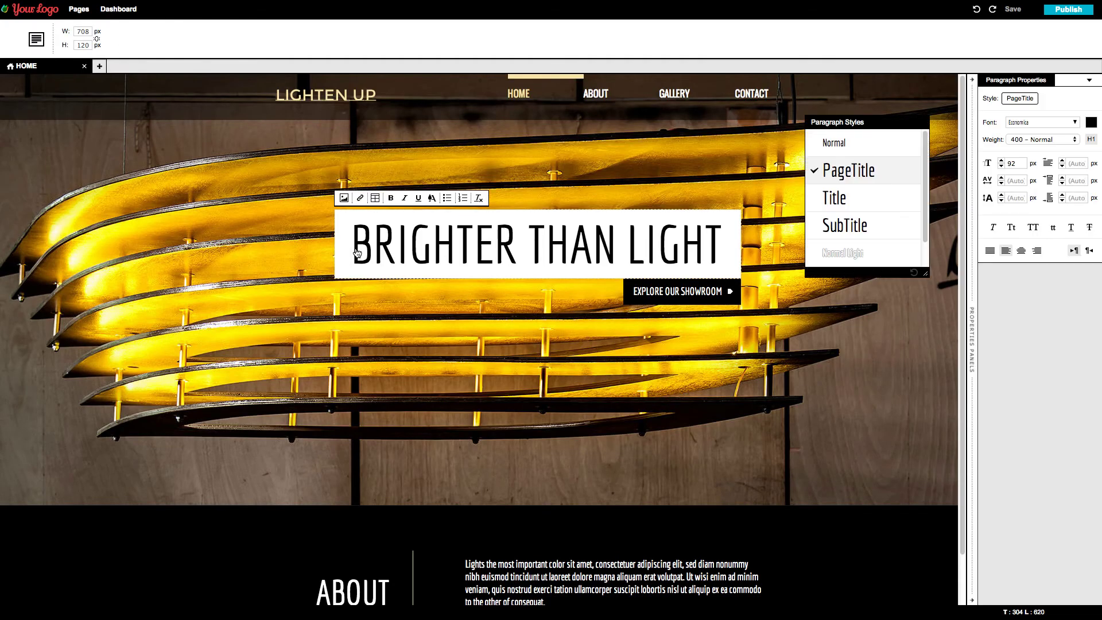
pyautogui.moveTo(351, 245); pyautogui.dragTo(618, 246)
pyautogui.write('THE FUTURE ')
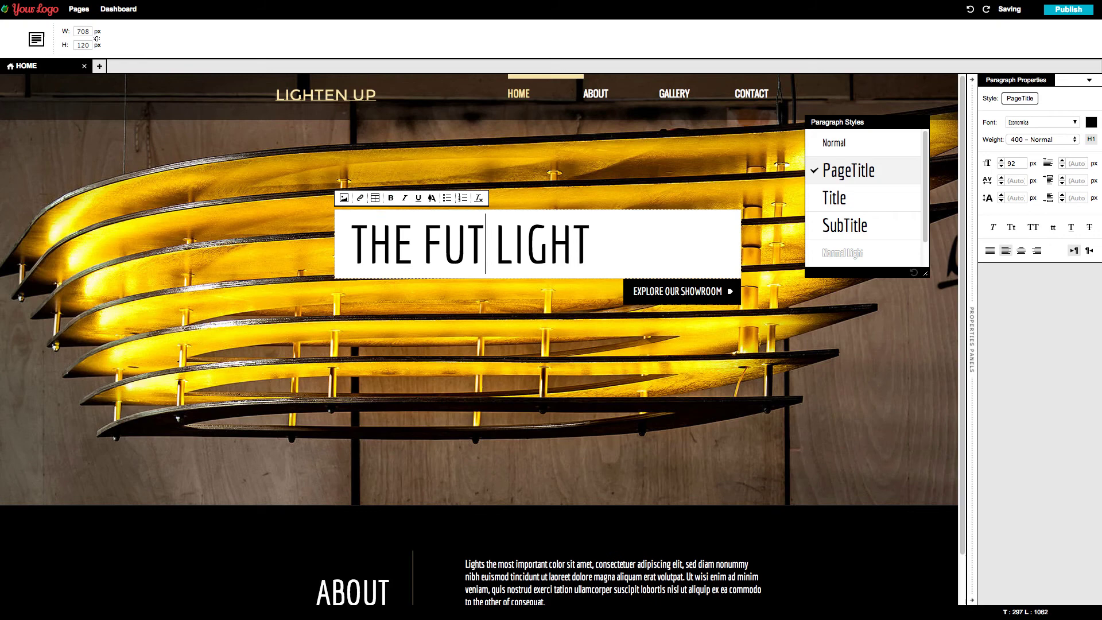
pyautogui.write('OF')
pyautogui.click(675, 321)
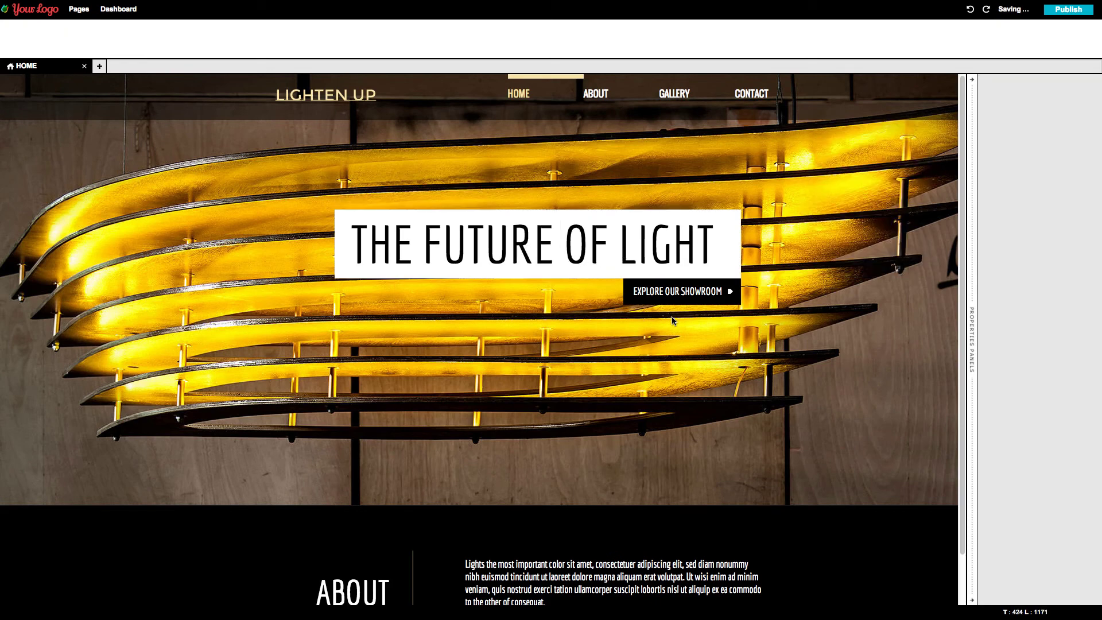